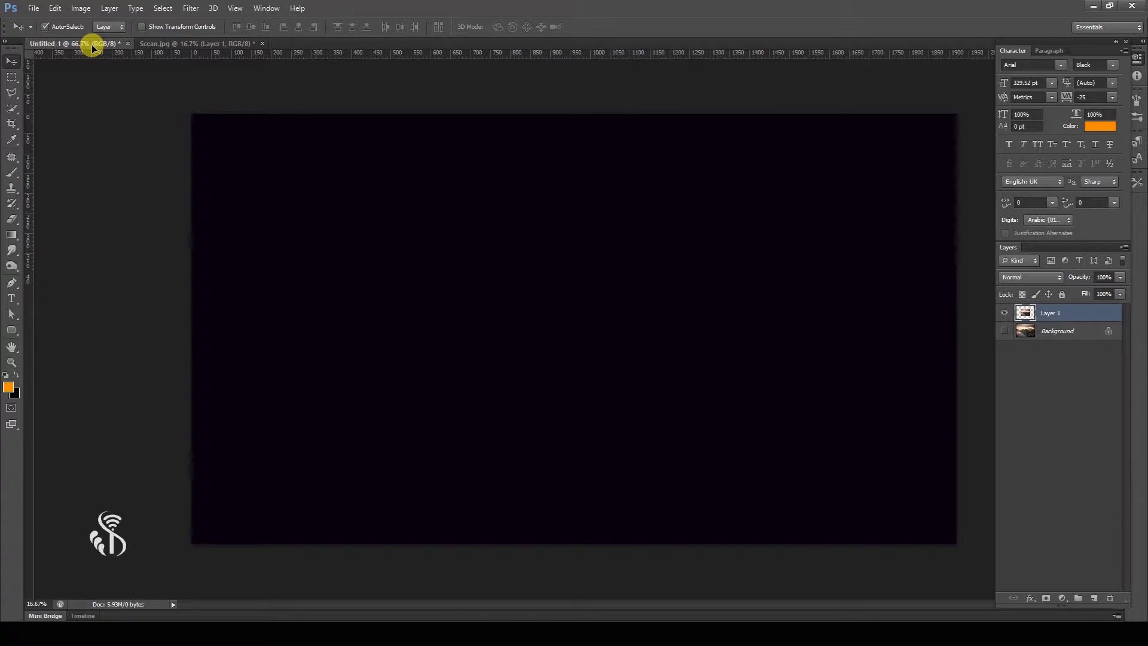
Step: Place Scean.jpg on the black canvas as Layer 1, scaled down about 32%, then hide it
{"action": "left_click_drag", "start_coordinate": [93, 47], "coordinate": [476, 282]}
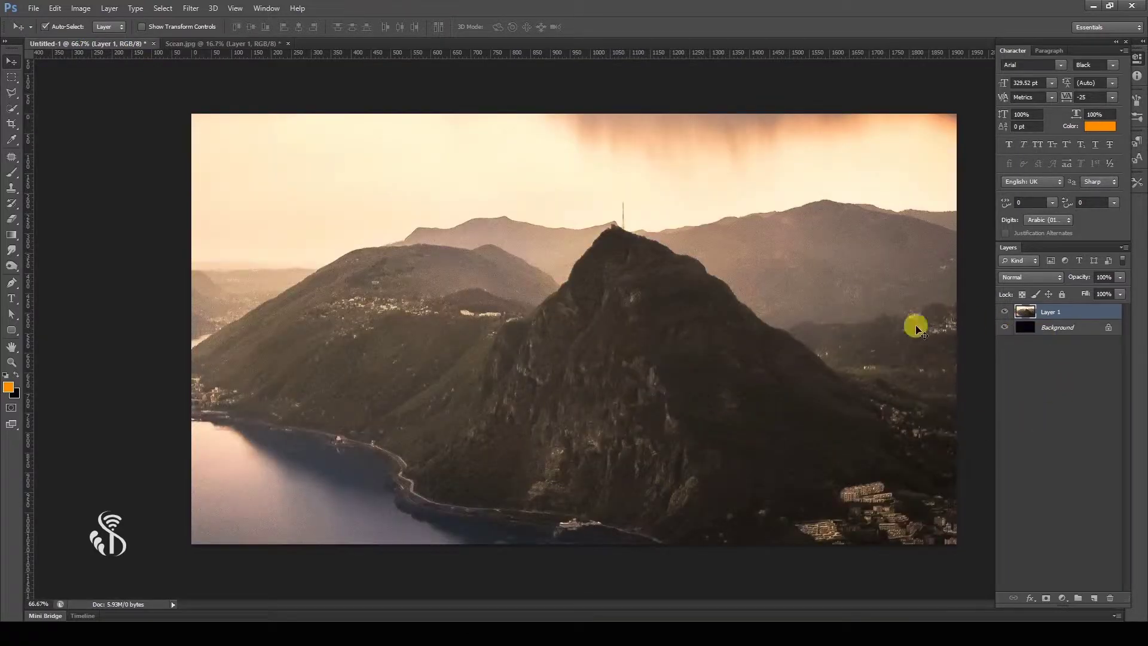
{"action": "key", "text": "ctrl+t"}
{"action": "key", "text": "ctrl+minus"}
{"action": "key", "text": "ctrl+minus"}
{"action": "key", "text": "ctrl+minus"}
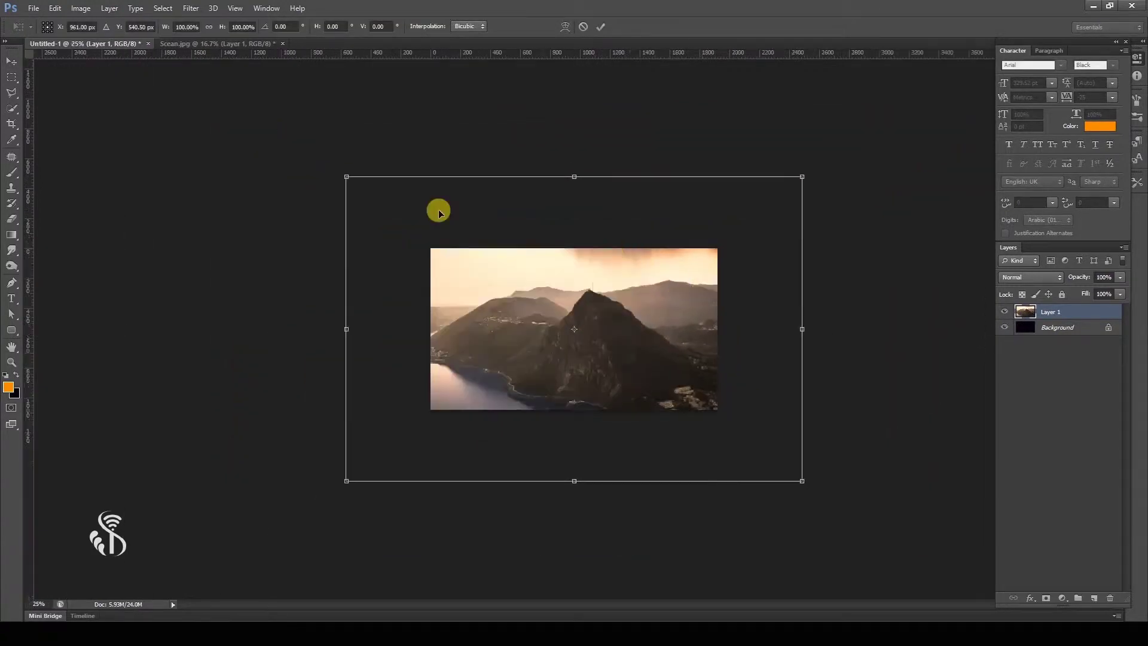
{"action": "left_click_drag", "start_coordinate": [346, 177], "coordinate": [512, 255]}
{"action": "key", "text": "Return"}
{"action": "key", "text": "ctrl+plus"}
{"action": "key", "text": "ctrl+plus"}
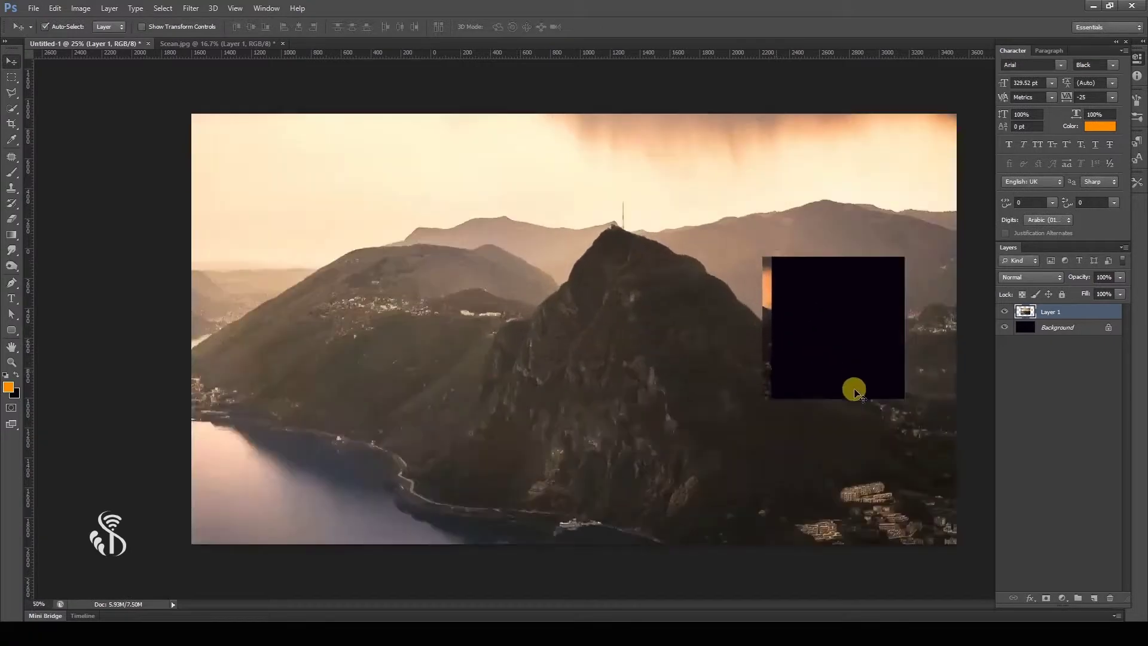
{"action": "key", "text": "ctrl+plus"}
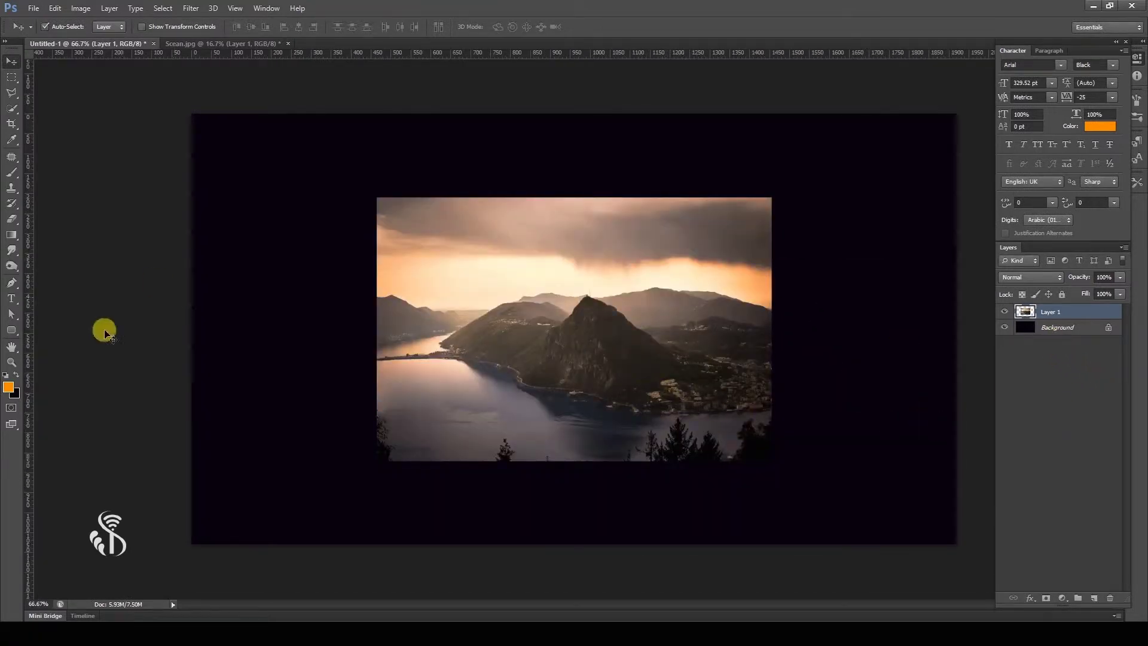
{"action": "left_click", "coordinate": [1004, 312]}
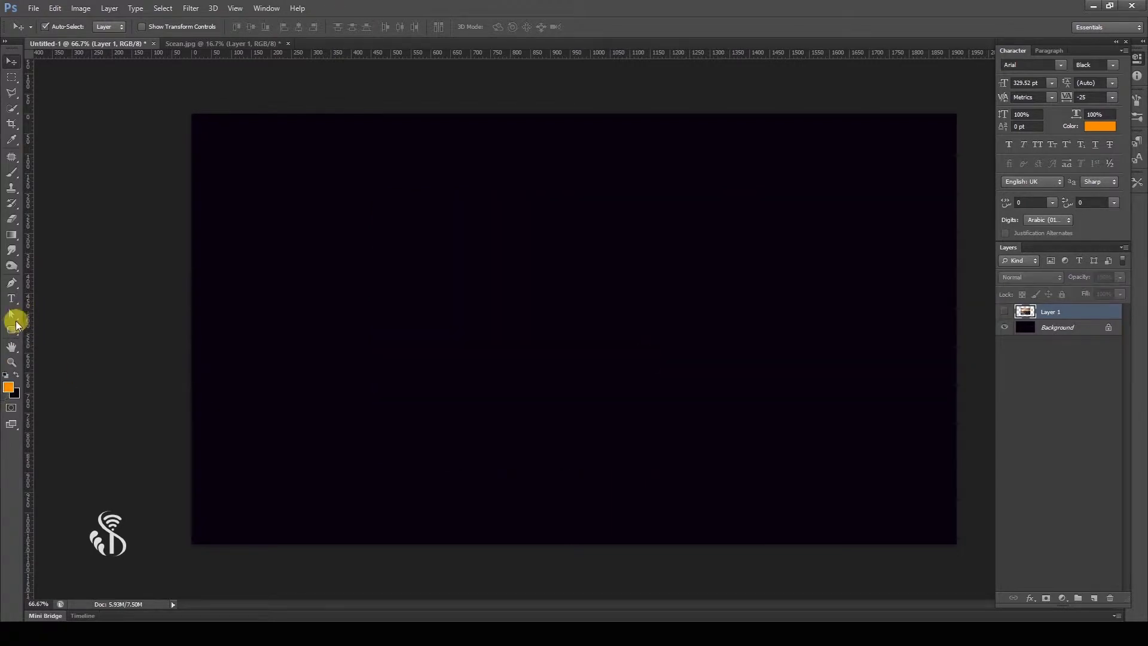
Step: Draw an orange rounded rectangle in the canvas centre and move its layer below Layer 1
{"action": "left_click", "coordinate": [11, 328]}
{"action": "mouse_move", "coordinate": [442, 243]}
{"action": "left_mouse_down"}
{"action": "mouse_move", "coordinate": [724, 441]}
{"action": "mouse_move", "coordinate": [777, 443]}
{"action": "left_mouse_up"}
{"action": "key", "text": "v"}
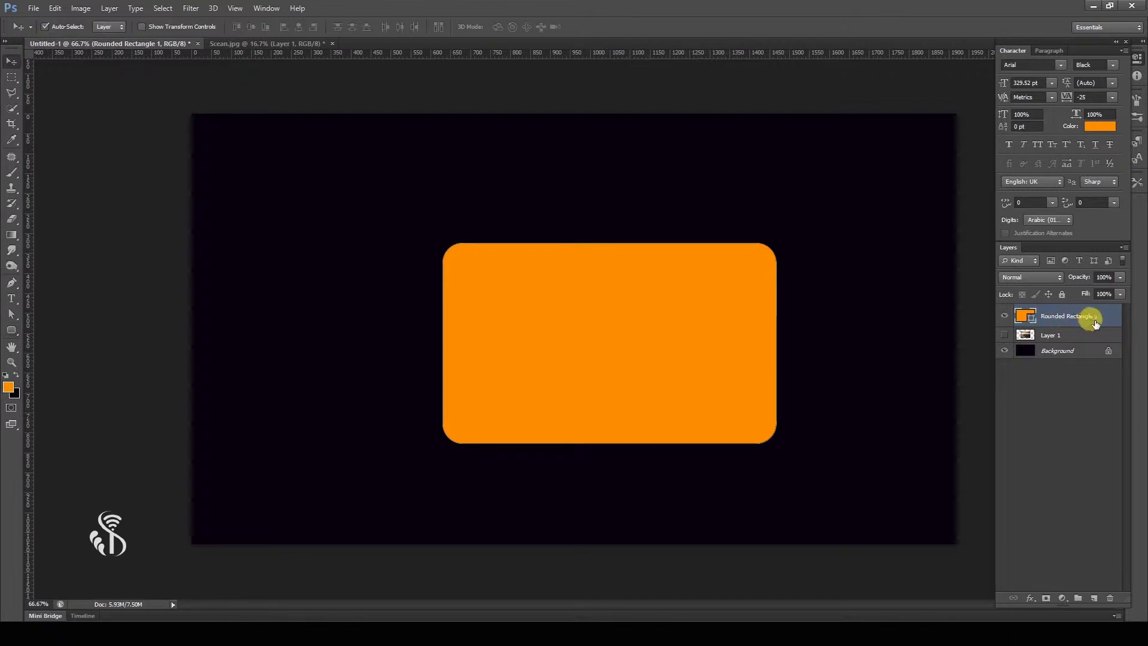
{"action": "left_click_drag", "start_coordinate": [1089, 323], "coordinate": [1085, 342]}
Step: Show Layer 1 again and move the photo right to cover the rectangle
{"action": "left_click", "coordinate": [1004, 311]}
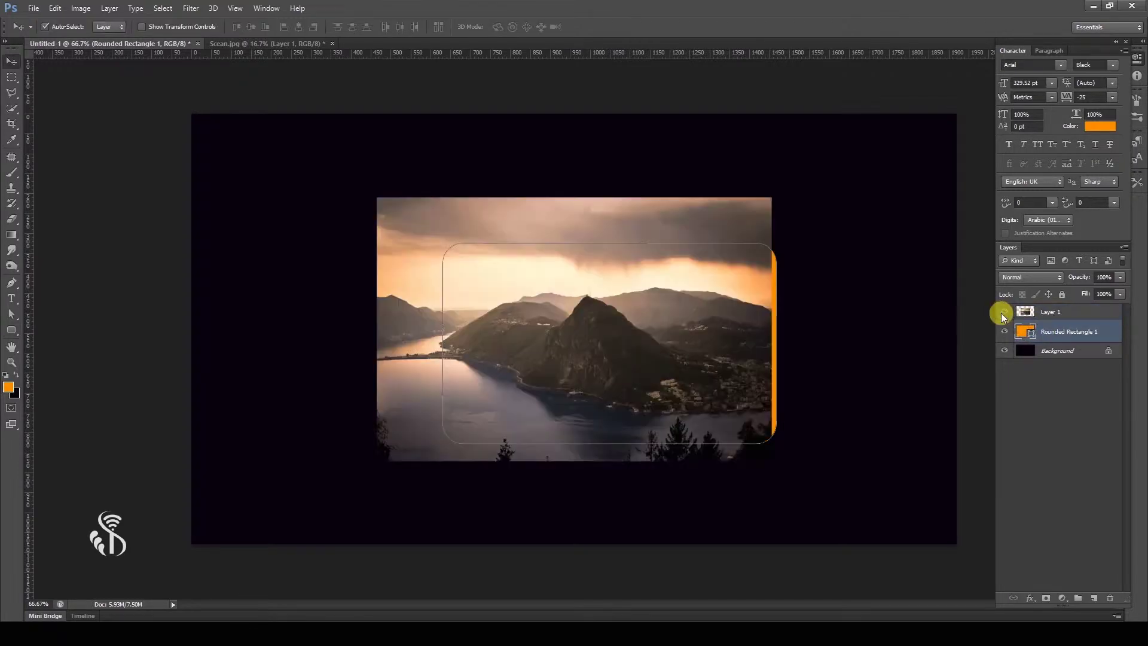
{"action": "left_click", "coordinate": [1052, 312]}
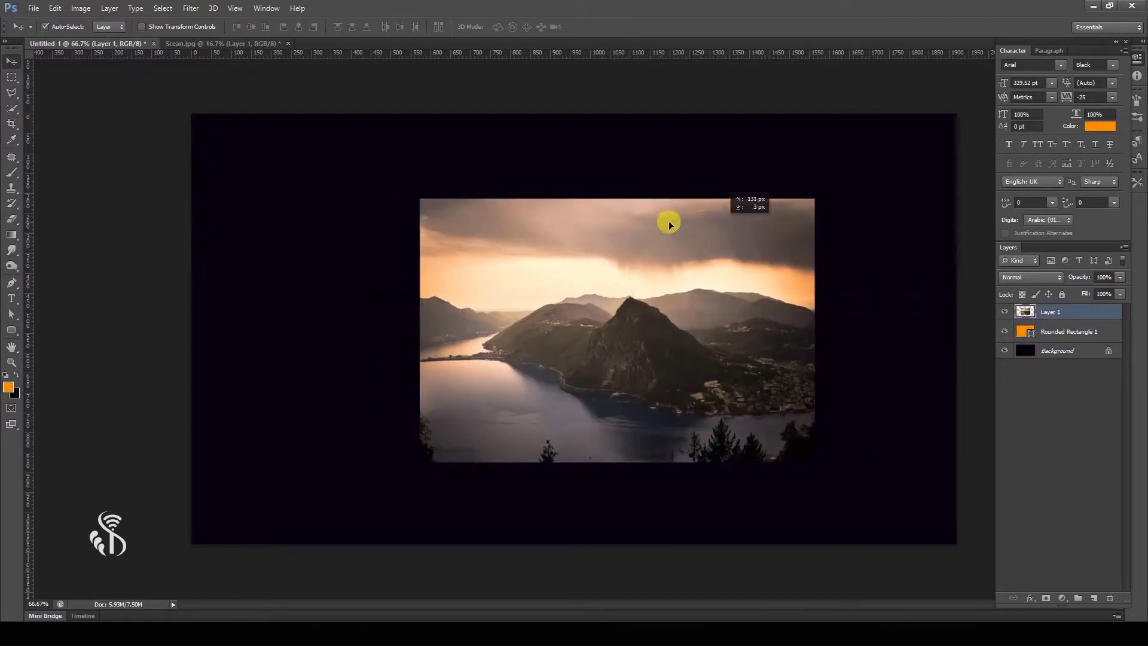
{"action": "left_click_drag", "start_coordinate": [660, 225], "coordinate": [709, 219]}
Step: Toggle the photo and rectangle layers' visibility to compare them, ending with Layer 1 selected
{"action": "left_click", "coordinate": [1005, 312]}
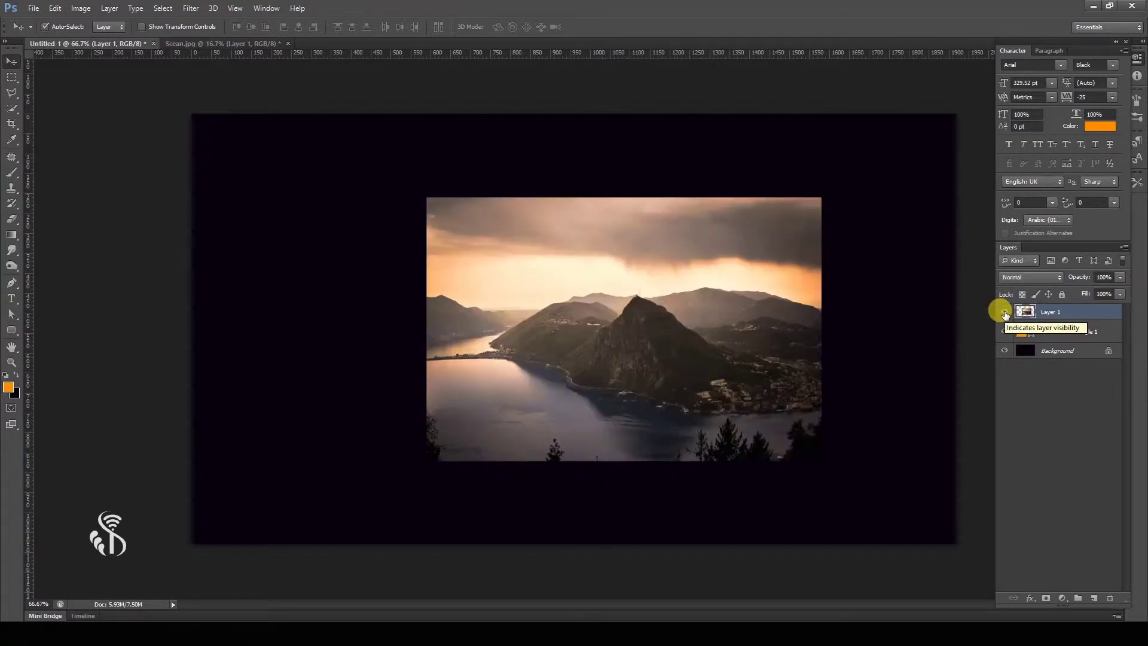
{"action": "left_click", "coordinate": [1052, 332]}
{"action": "left_click", "coordinate": [1004, 312]}
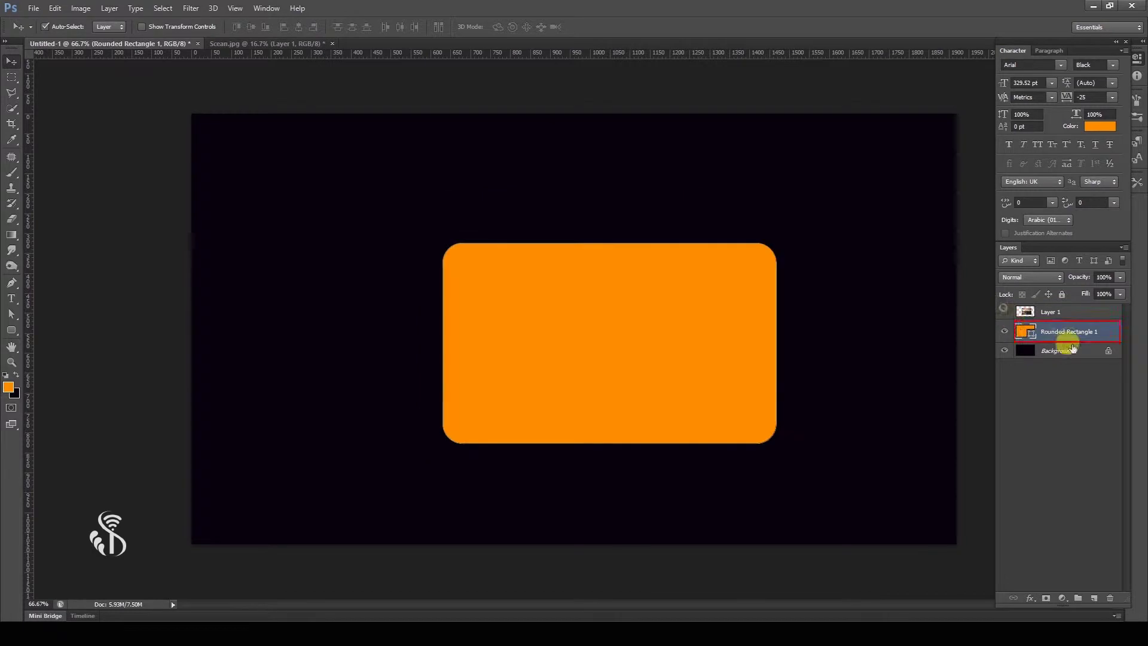
{"action": "left_click", "coordinate": [1004, 332]}
{"action": "left_click", "coordinate": [1024, 311]}
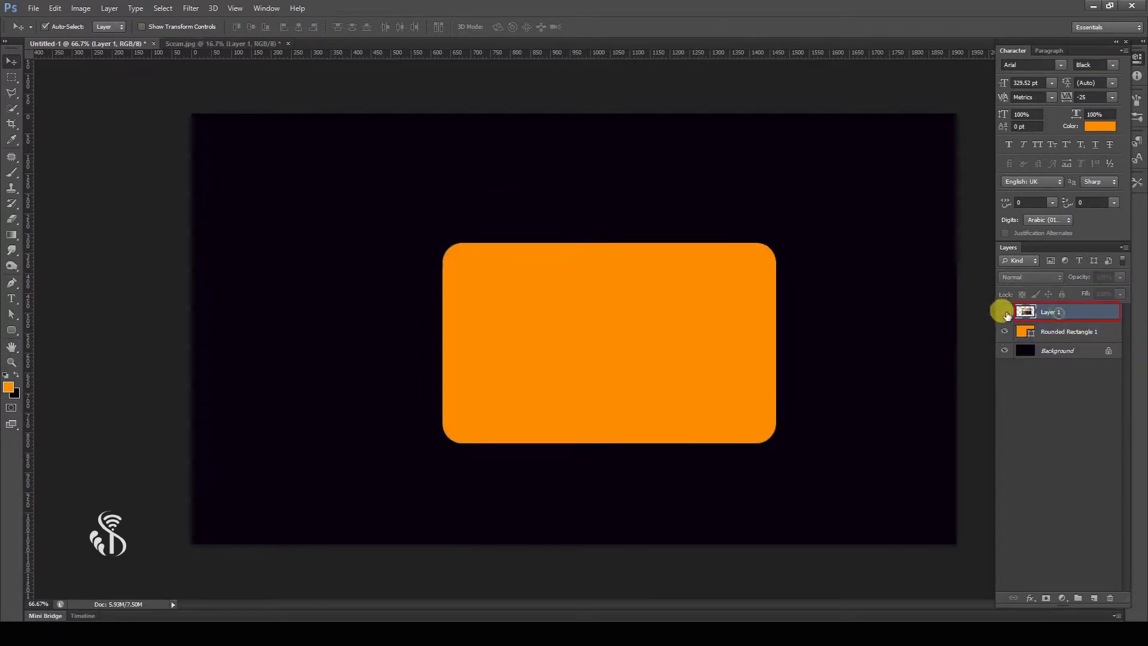
{"action": "left_click", "coordinate": [1005, 311]}
{"action": "left_click", "coordinate": [1004, 312]}
{"action": "left_click", "coordinate": [1094, 327]}
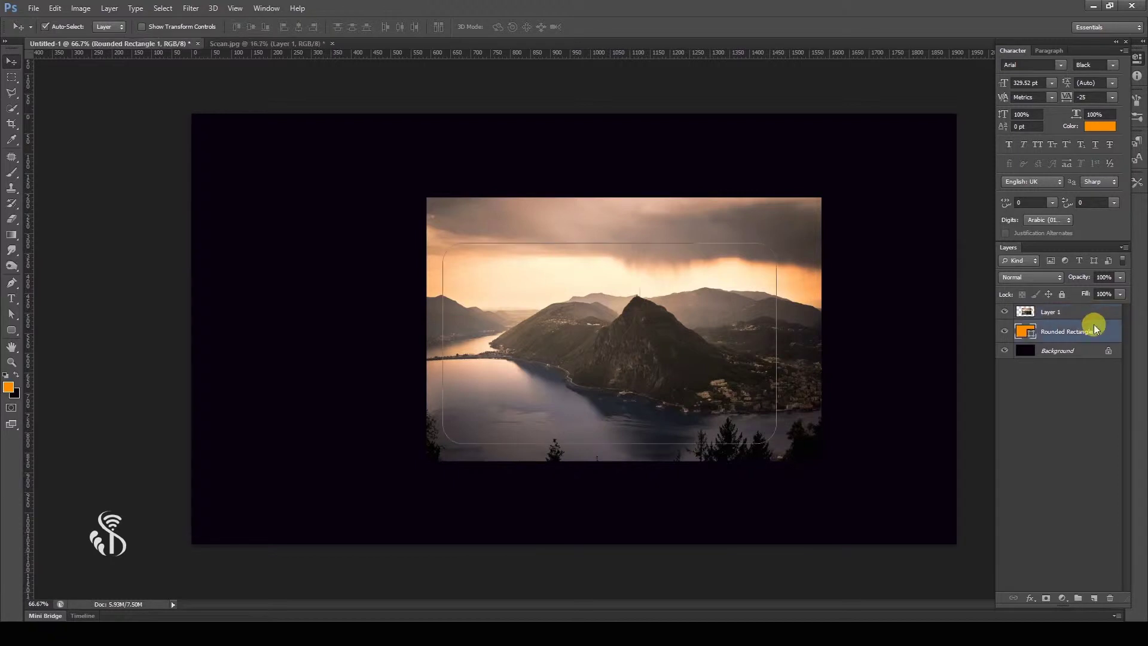
{"action": "left_click", "coordinate": [1087, 313]}
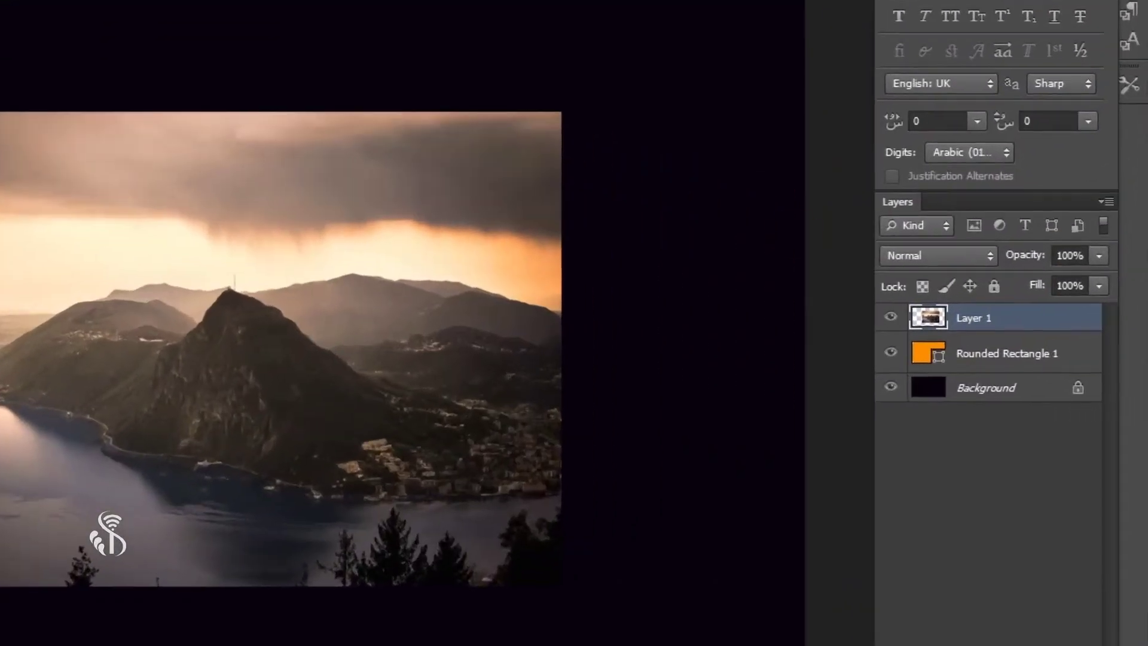
Step: Clip Layer 1 to Rounded Rectangle 1 via the context menu, Layer menu, then Alt+Ctrl+G
{"action": "right_click", "coordinate": [1005, 315]}
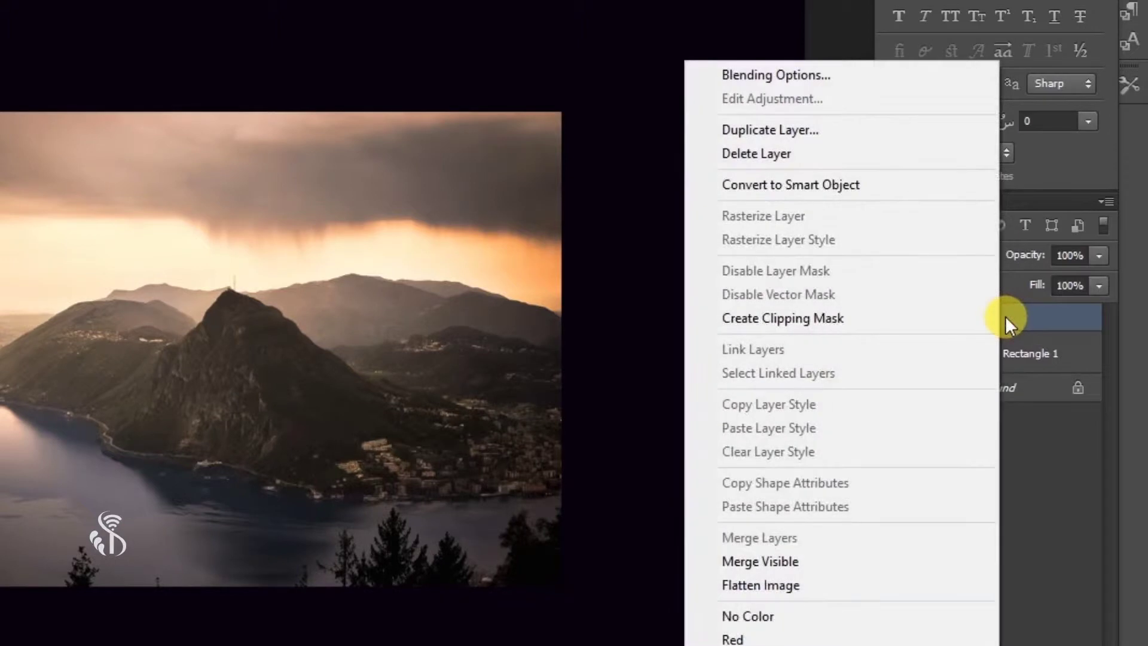
{"action": "left_click", "coordinate": [891, 318]}
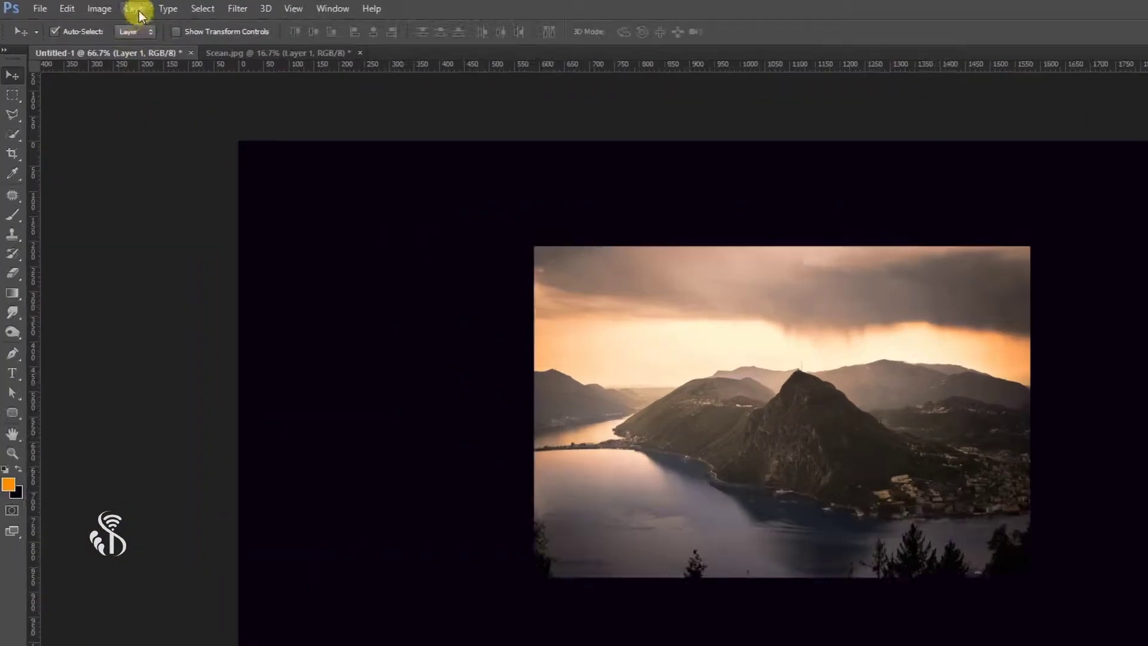
{"action": "left_click", "coordinate": [110, 7]}
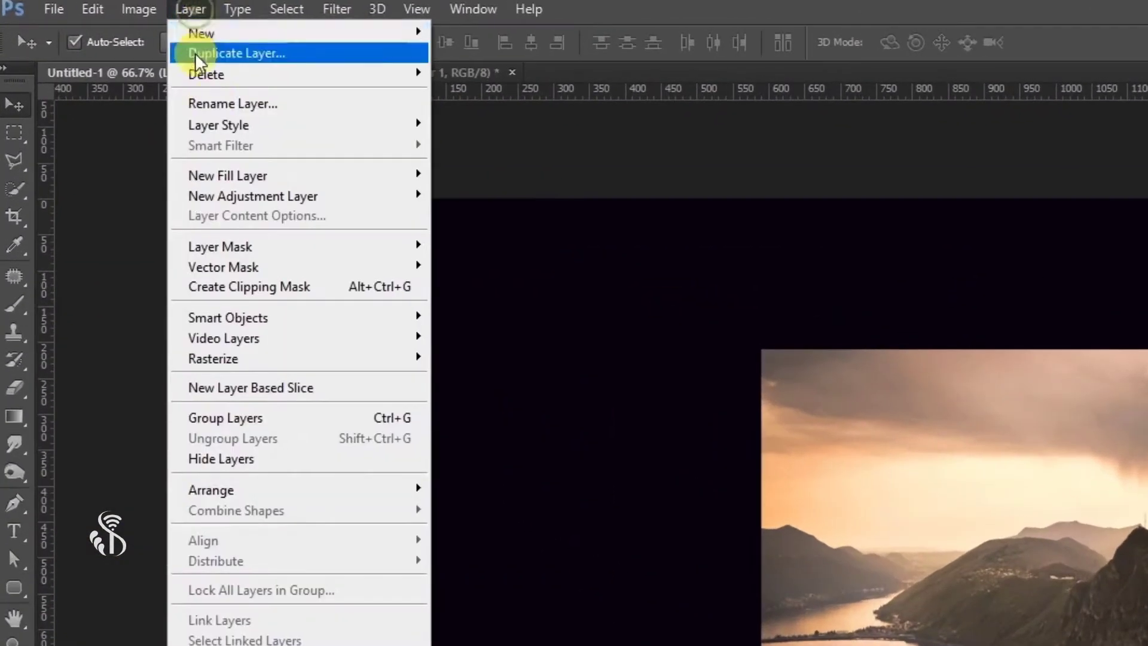
{"action": "left_click", "coordinate": [304, 292]}
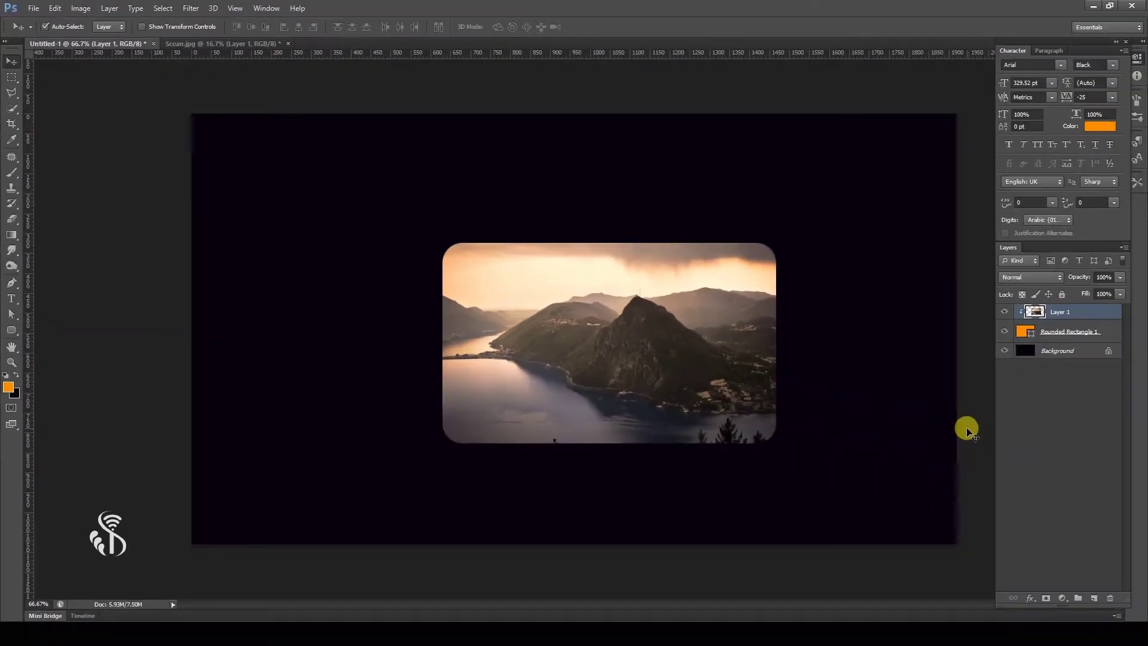
{"action": "key", "text": "ctrl+z"}
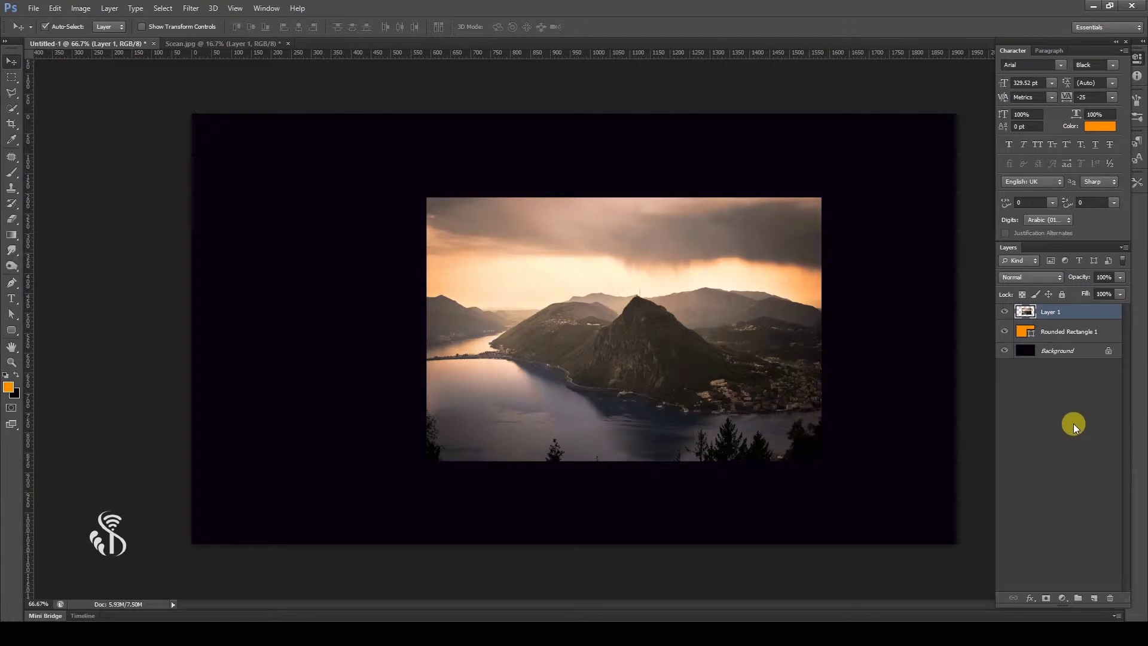
{"action": "key", "text": "ctrl+alt+g"}
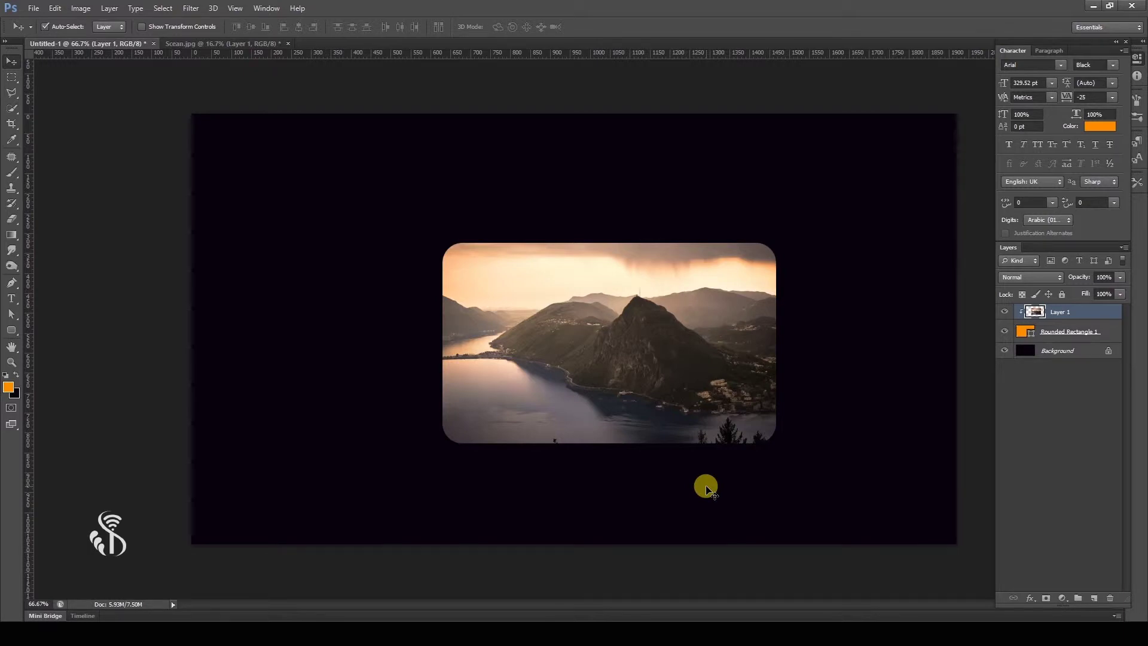
Step: Hide the clipped layers and add the text IMAGE, moved to the canvas centre
{"action": "left_click", "coordinate": [11, 297]}
{"action": "left_click", "coordinate": [417, 342]}
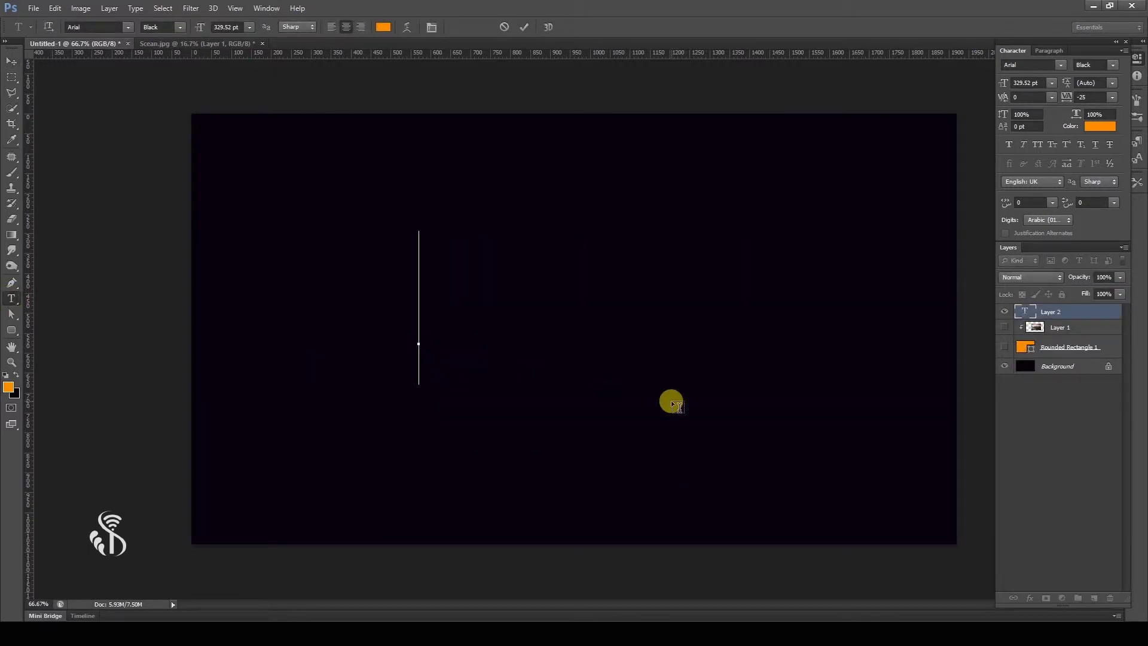
{"action": "type", "text": "IMAG"}
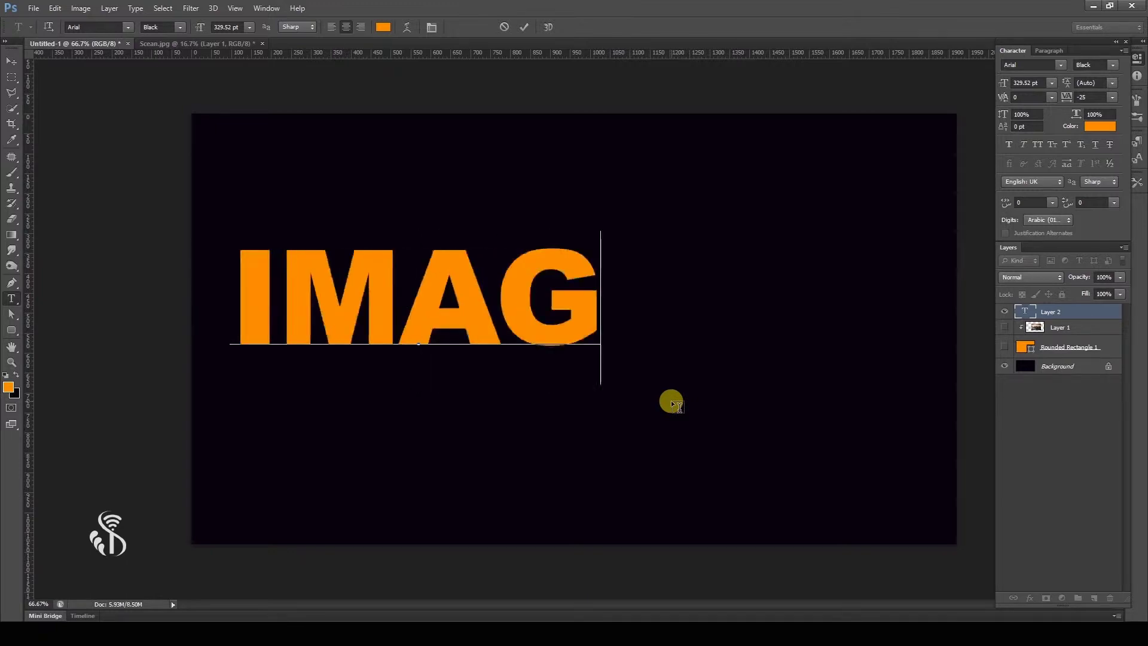
{"action": "type", "text": "E"}
{"action": "left_click", "coordinate": [11, 61]}
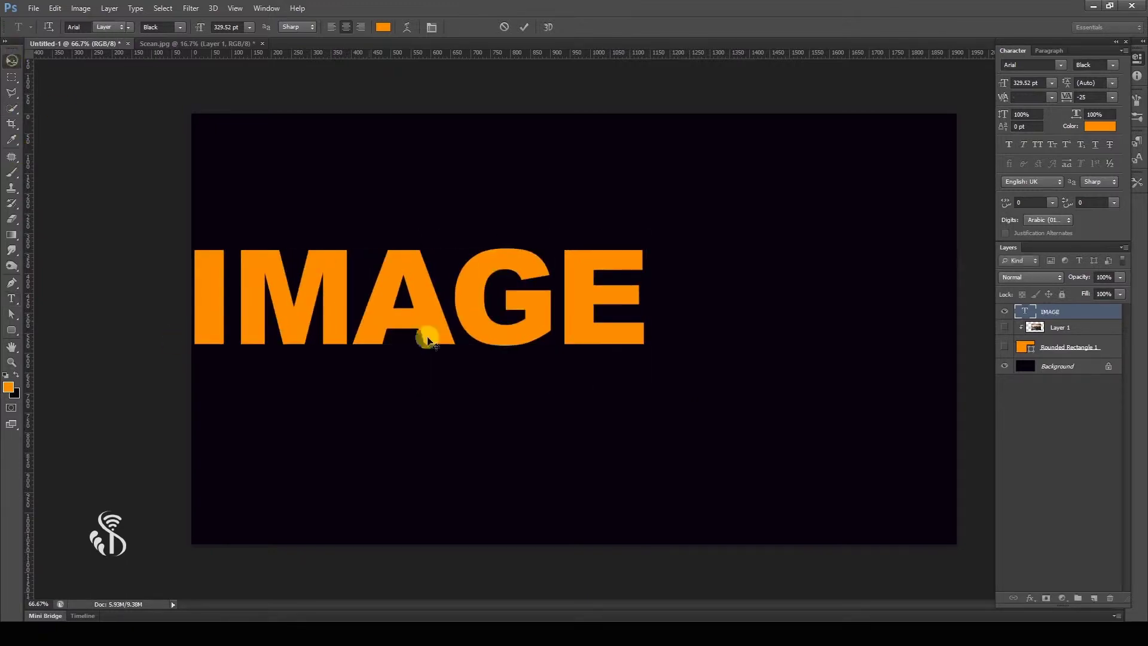
{"action": "left_click_drag", "start_coordinate": [496, 334], "coordinate": [627, 350]}
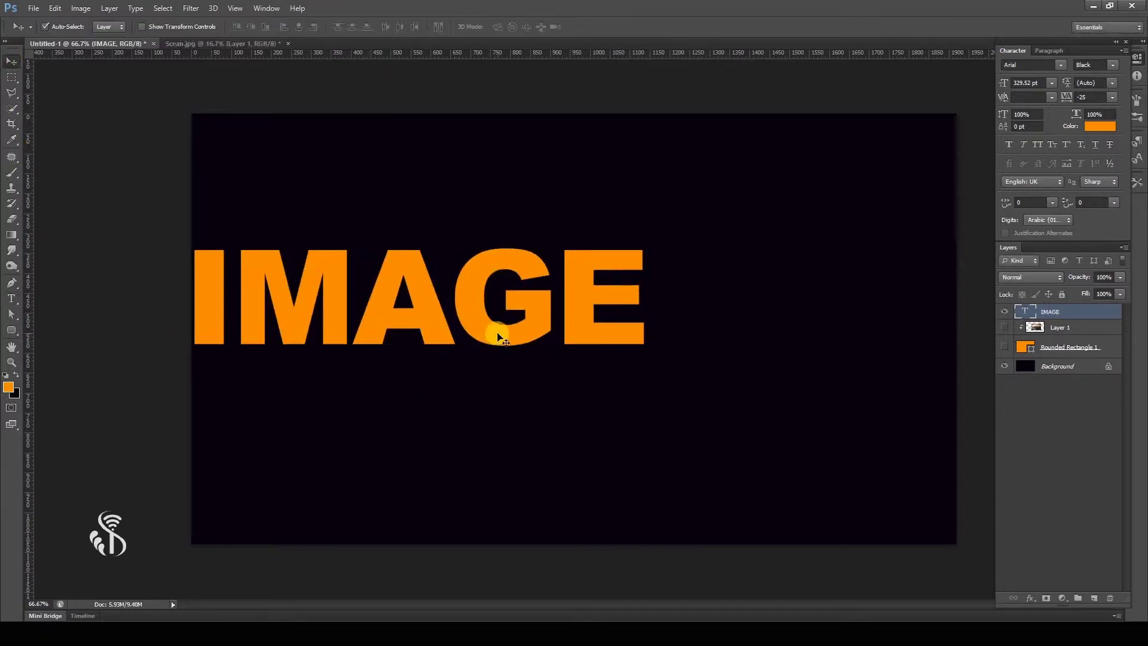
{"action": "left_click", "coordinate": [1091, 327]}
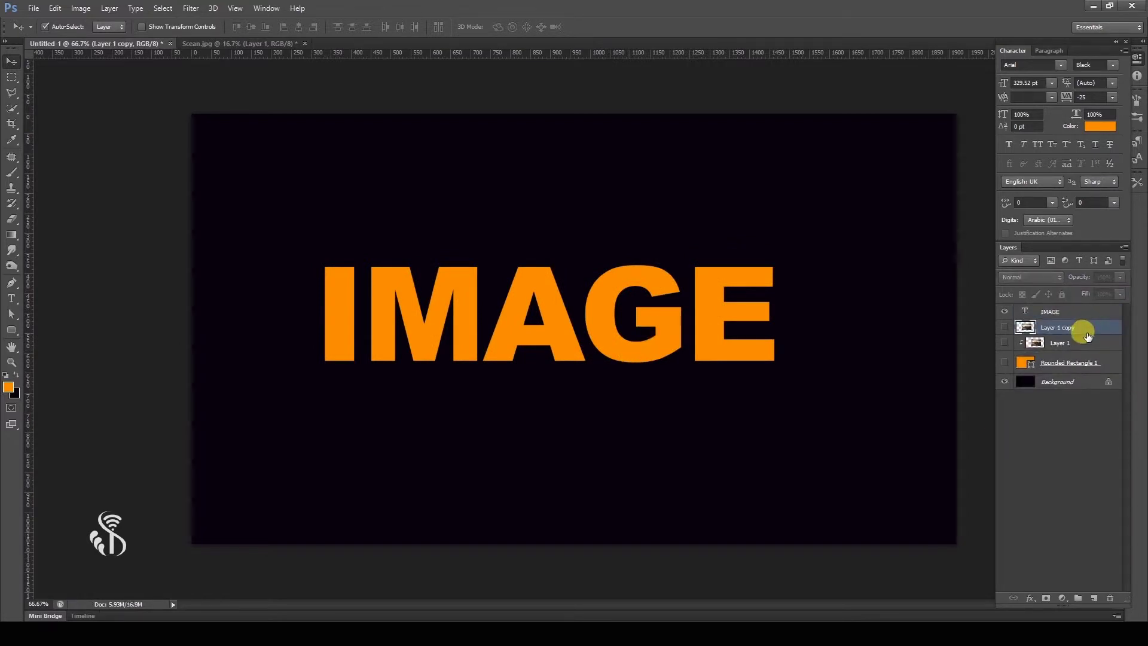
Step: Duplicate Layer 1 above IMAGE, enlarge it to 134% over the text, and clip it to the letters
{"action": "left_click_drag", "start_coordinate": [1090, 327], "coordinate": [1016, 319]}
{"action": "left_click", "coordinate": [1005, 311]}
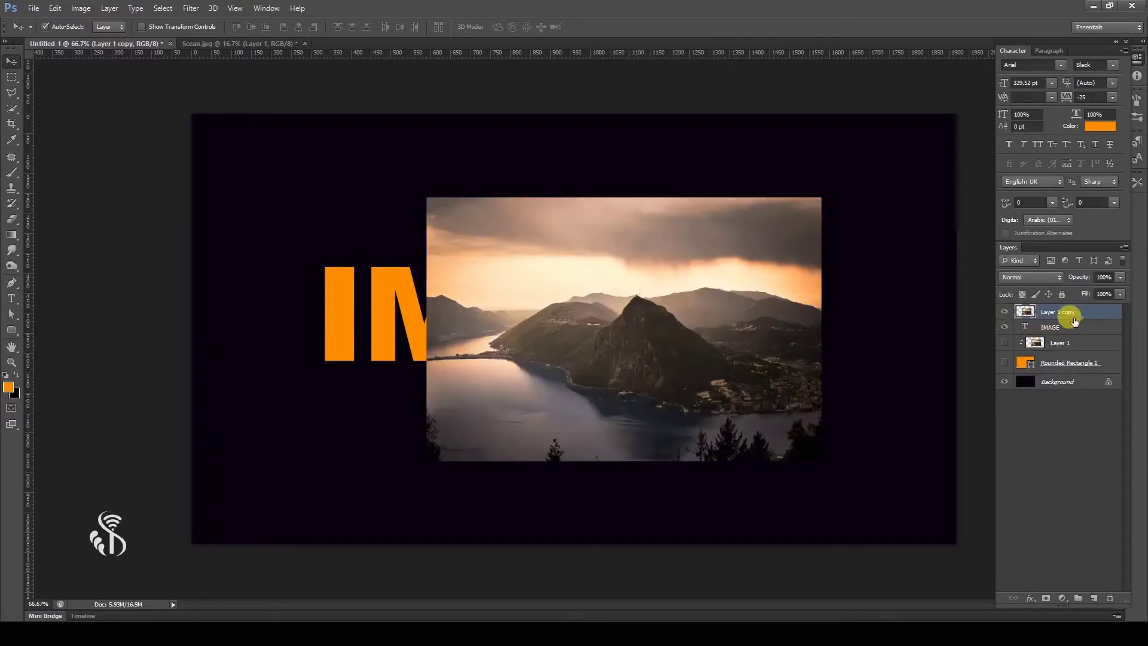
{"action": "key", "text": "ctrl+t"}
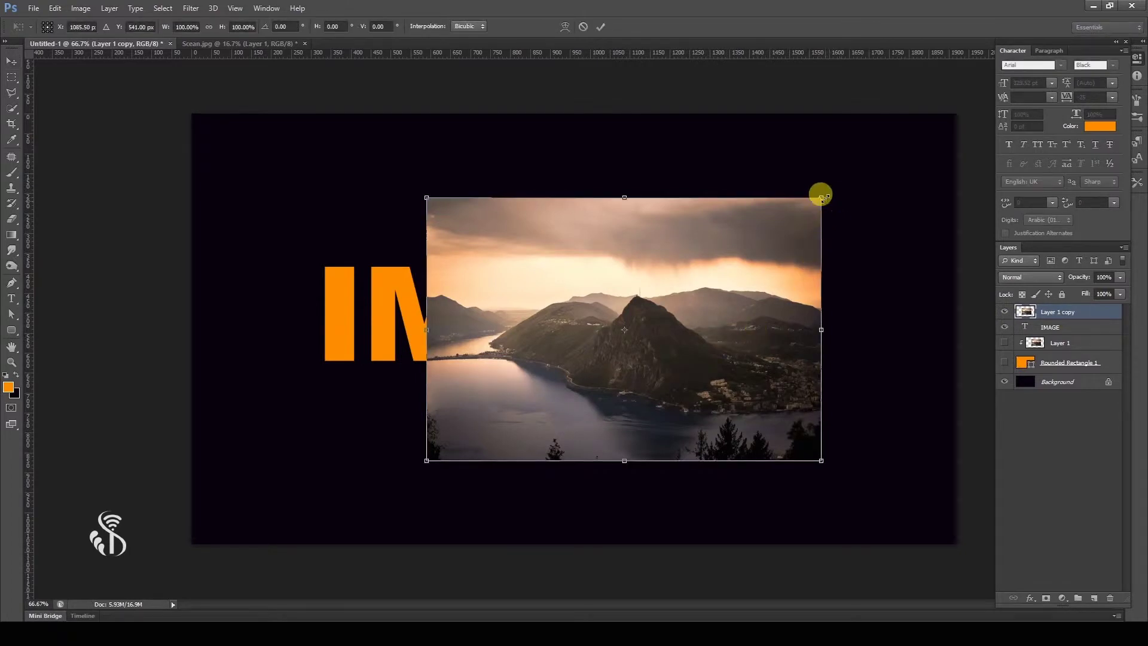
{"action": "left_click_drag", "start_coordinate": [821, 198], "coordinate": [889, 152]}
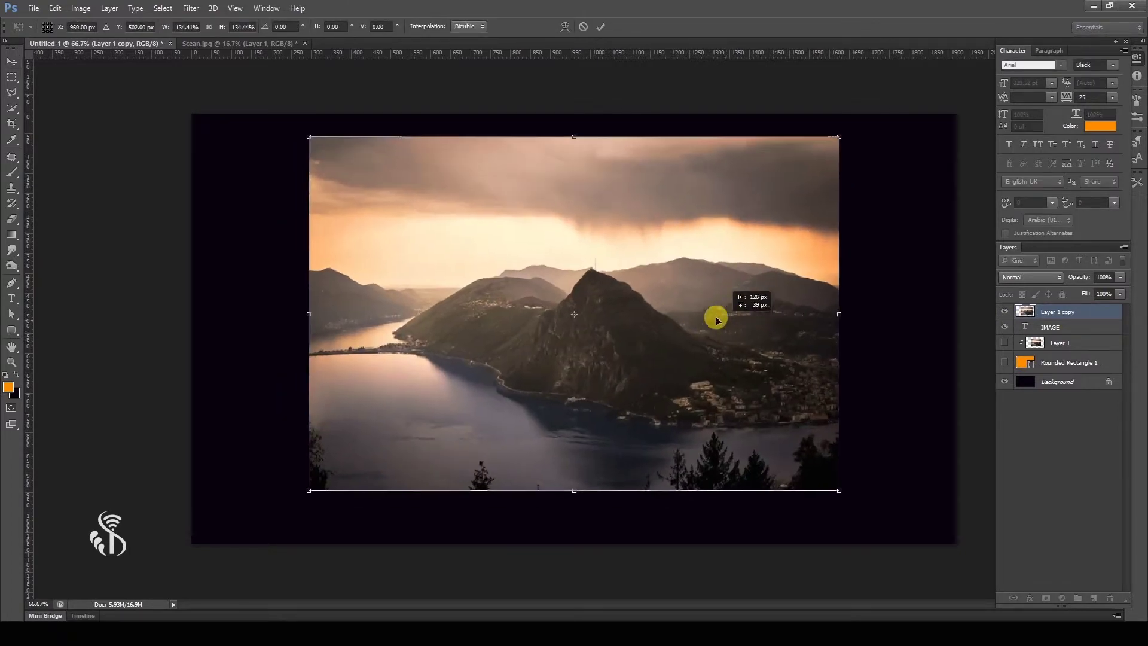
{"action": "left_click_drag", "start_coordinate": [773, 330], "coordinate": [709, 316]}
{"action": "key", "text": "Return"}
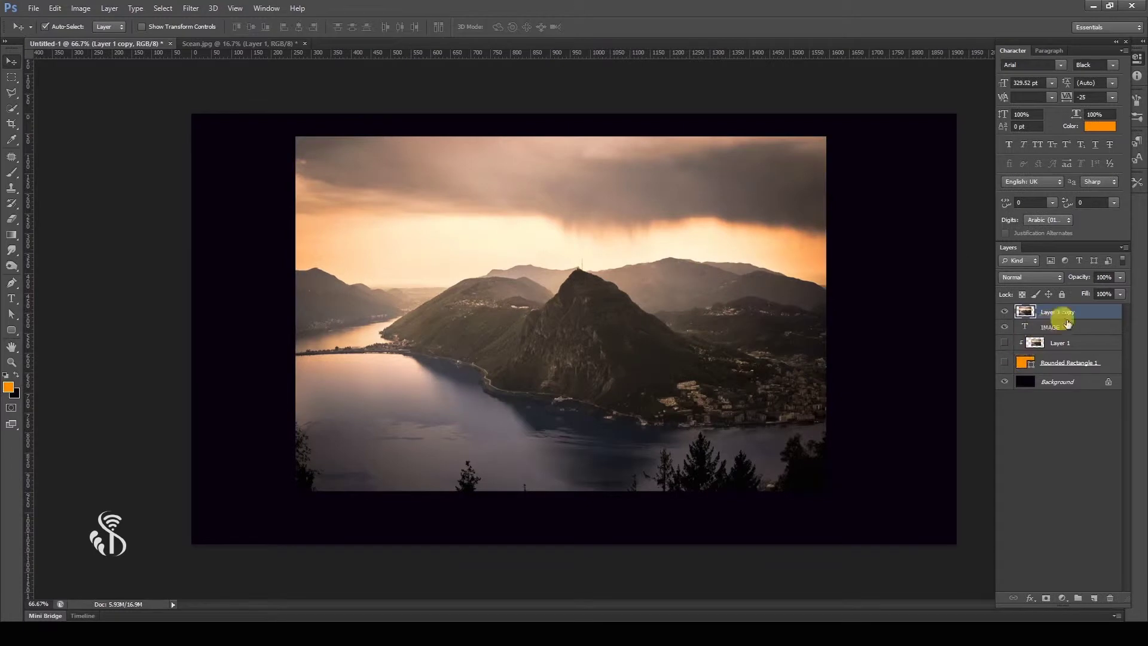
{"action": "right_click", "coordinate": [1084, 314]}
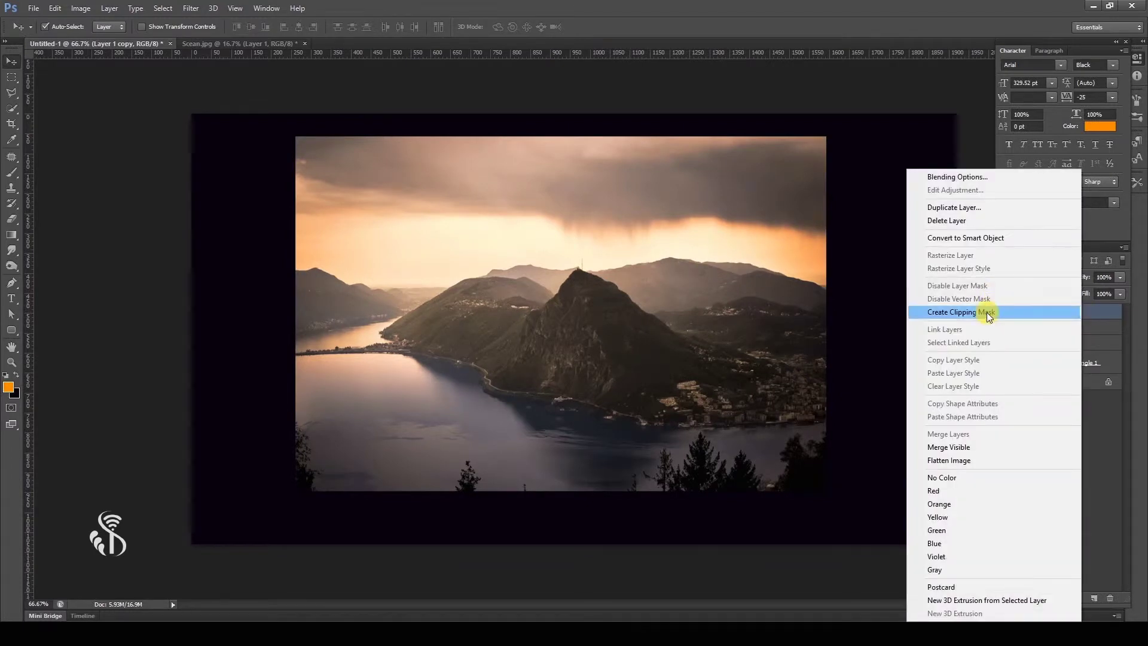
{"action": "left_click", "coordinate": [1021, 314]}
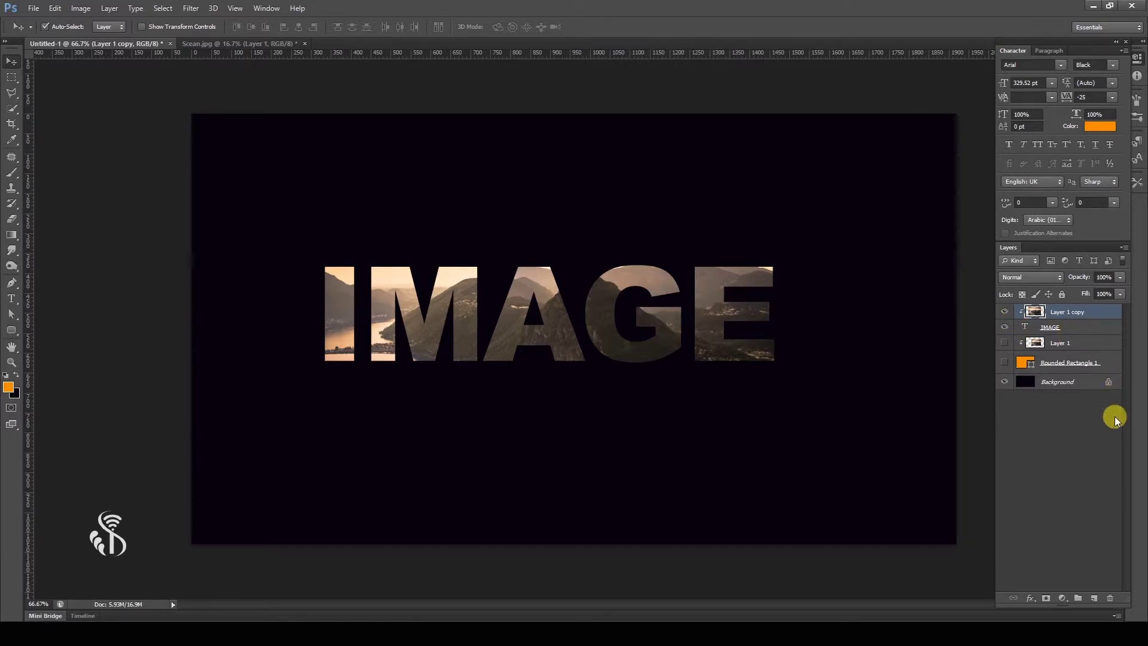
Step: Load the IMAGE letters as a selection, then toggle Layer 1 copy's visibility to check
{"action": "left_click", "coordinate": [1080, 329]}
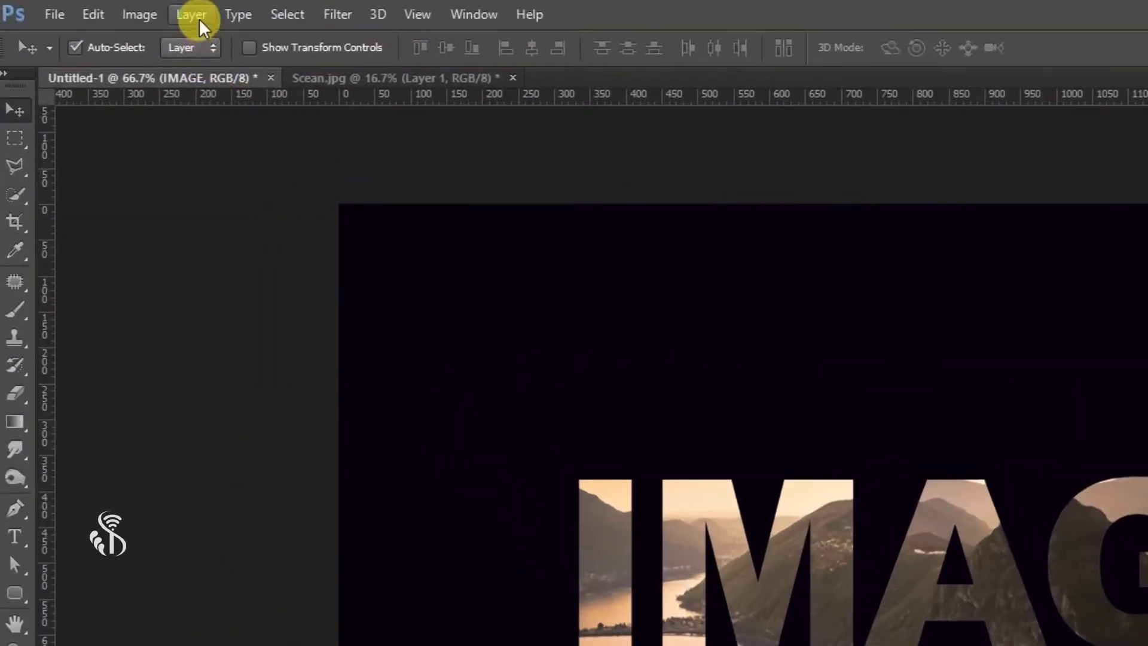
{"action": "left_click", "coordinate": [163, 8]}
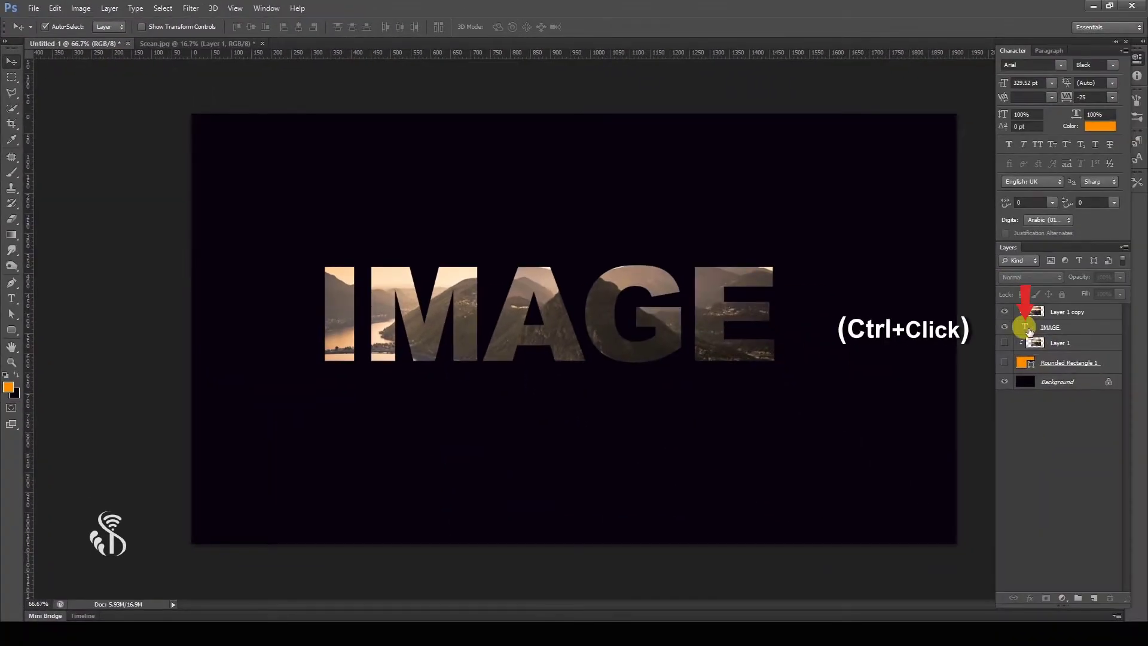
{"action": "left_click", "coordinate": [1026, 329], "text": "ctrl"}
{"action": "left_click", "coordinate": [1026, 328], "text": "ctrl"}
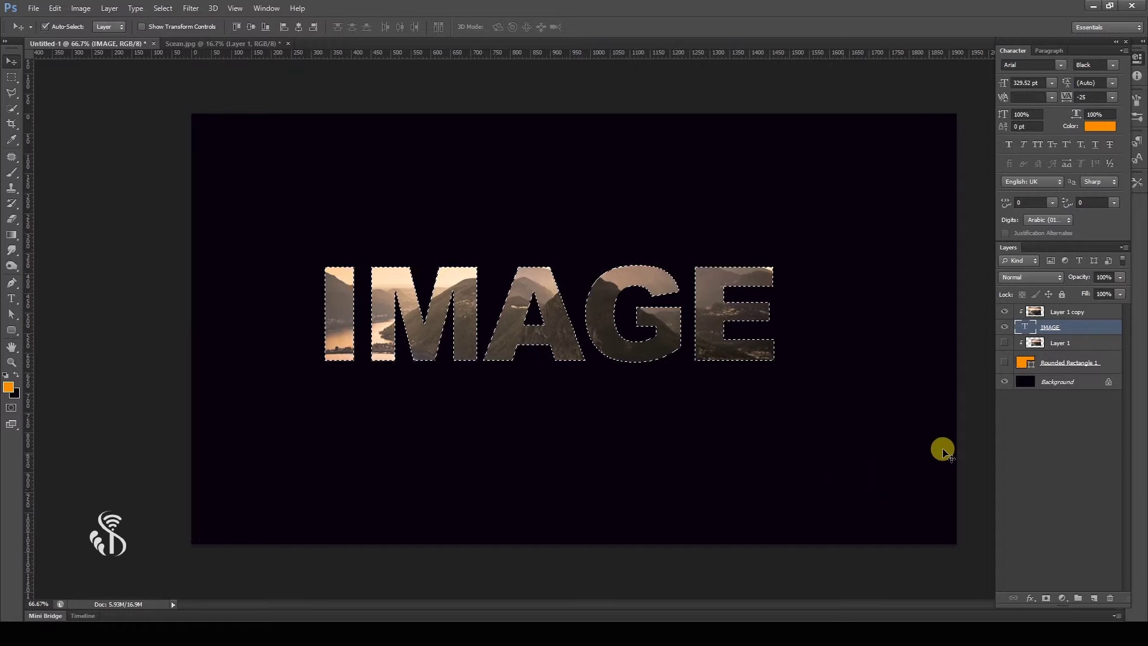
{"action": "left_click", "coordinate": [1086, 311]}
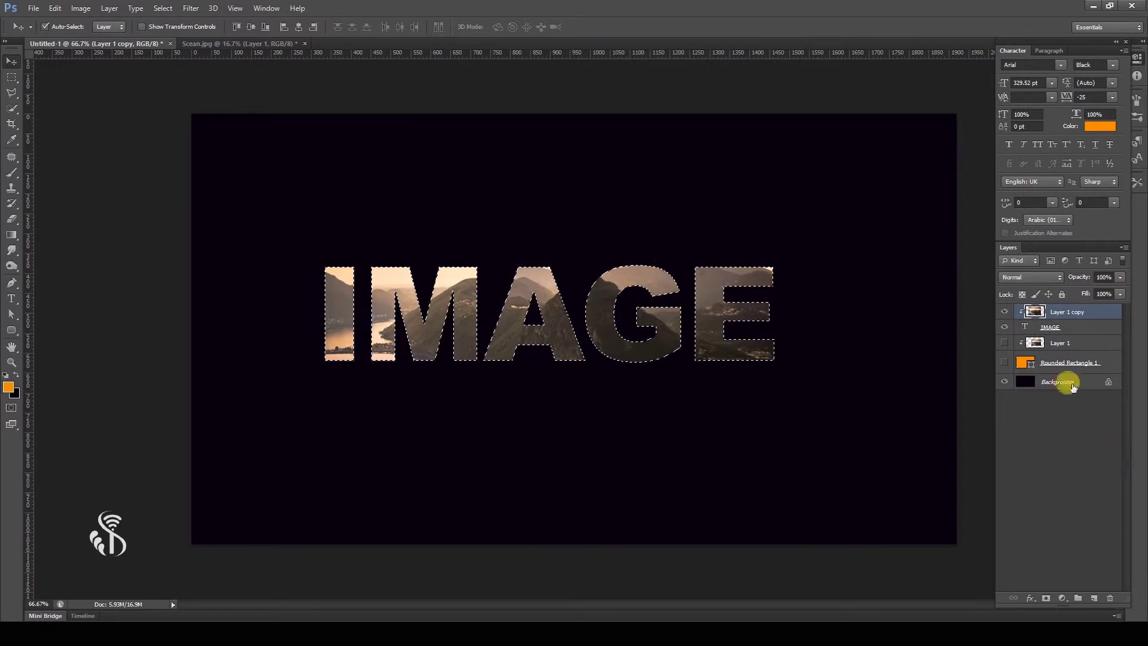
{"action": "left_click", "coordinate": [1005, 311]}
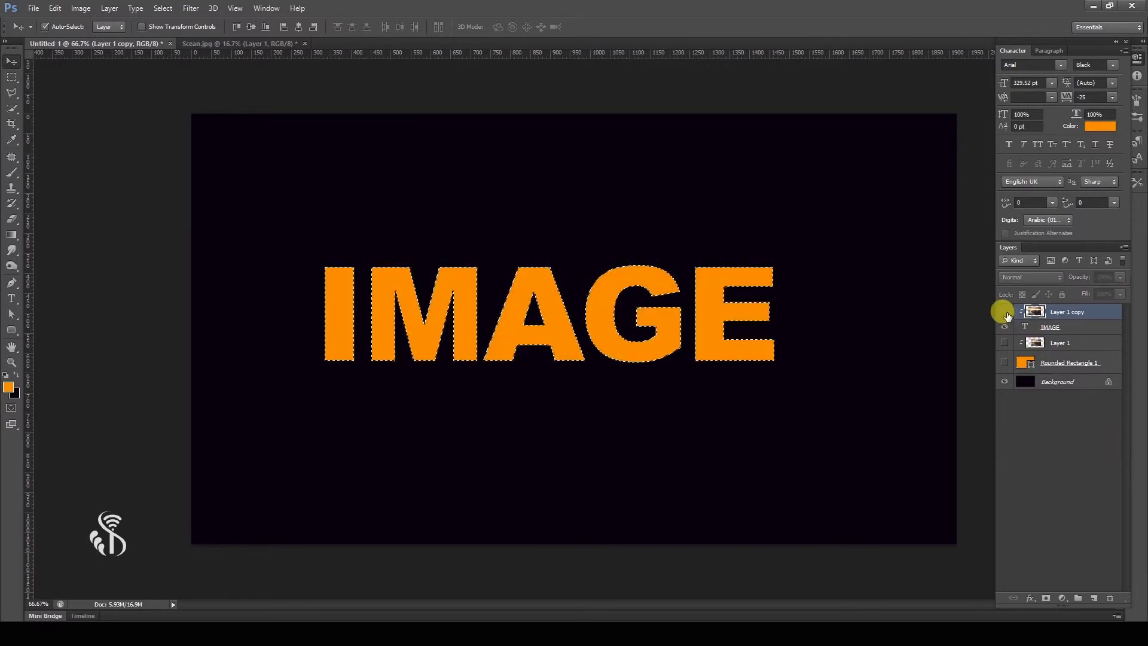
{"action": "left_click", "coordinate": [1004, 311]}
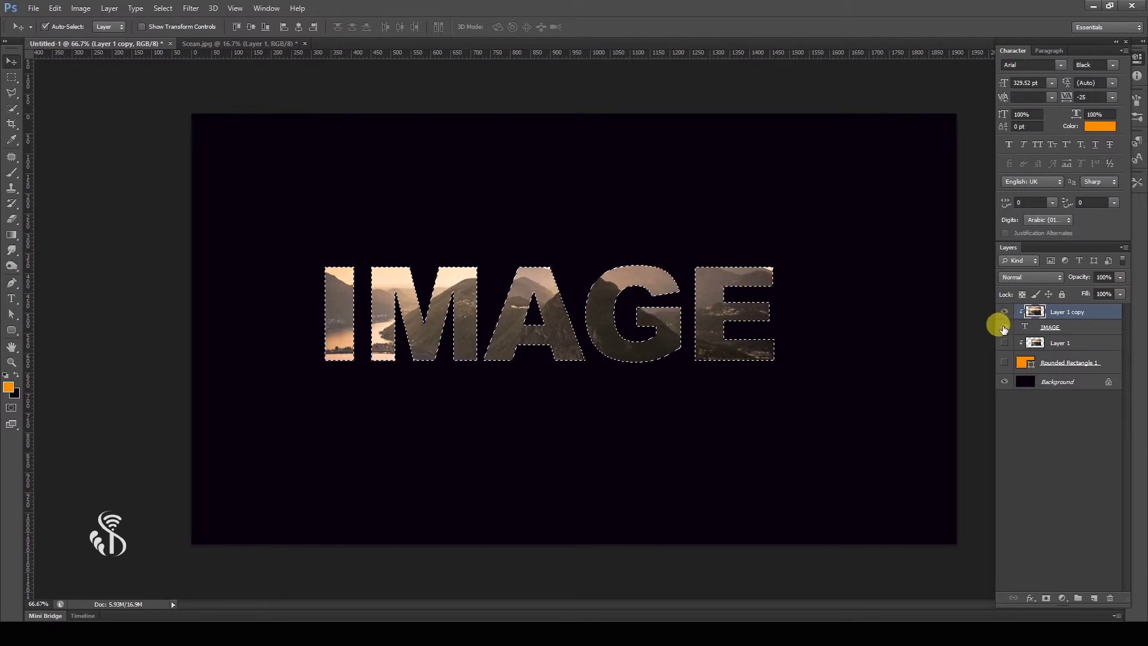
{"action": "left_click", "coordinate": [1004, 327]}
Step: Release Layer 1 copy's clipping mask, hide it, and delete the IMAGE text layer
{"action": "right_click", "coordinate": [1099, 310]}
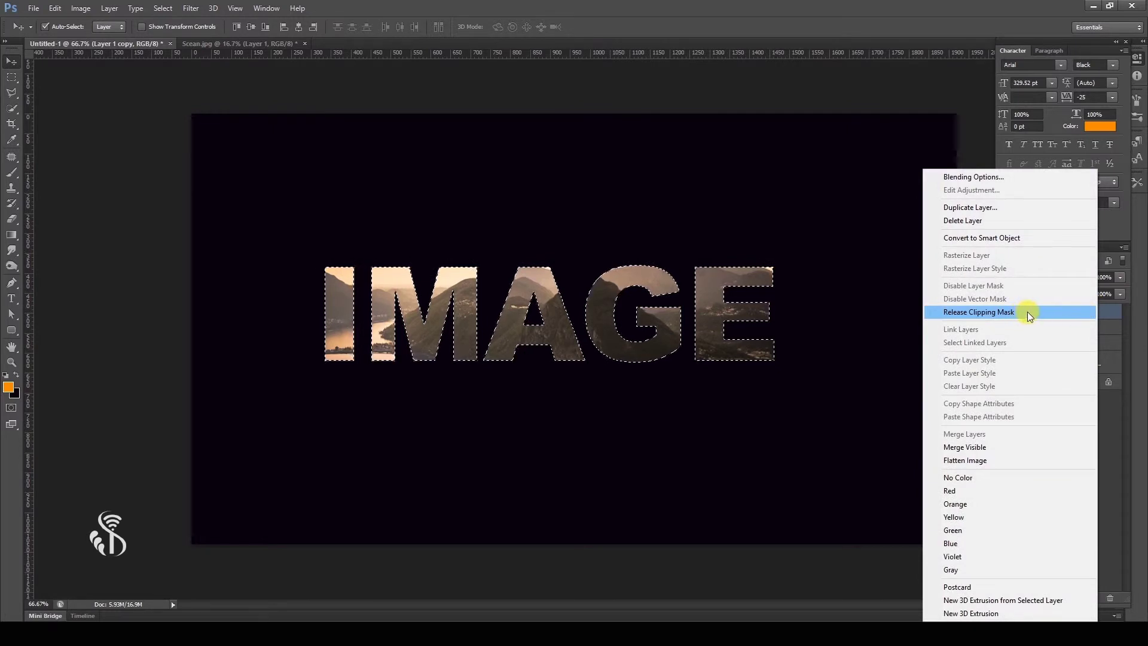
{"action": "left_click", "coordinate": [1029, 311]}
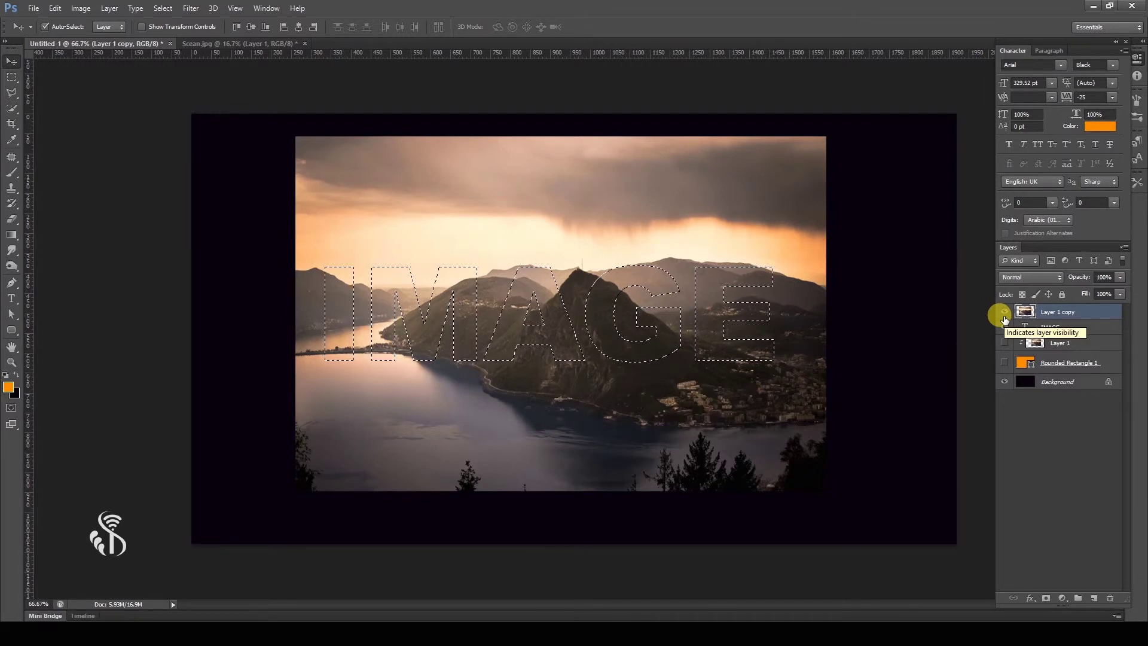
{"action": "left_click", "coordinate": [1004, 312]}
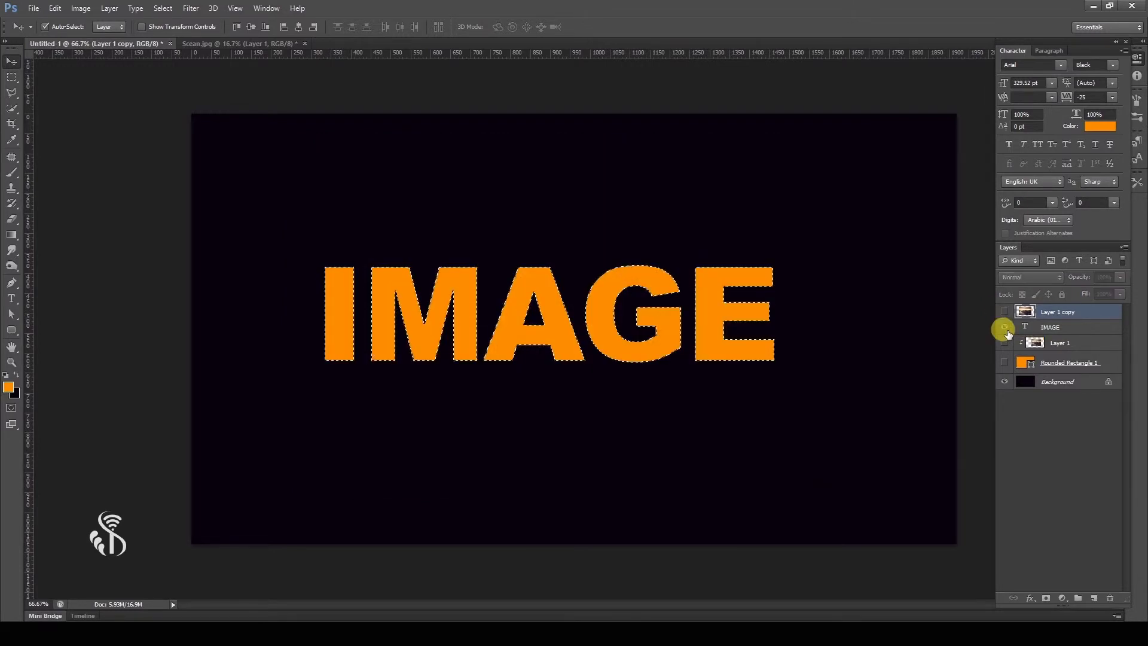
{"action": "left_click", "coordinate": [1004, 327]}
{"action": "left_click", "coordinate": [1069, 333]}
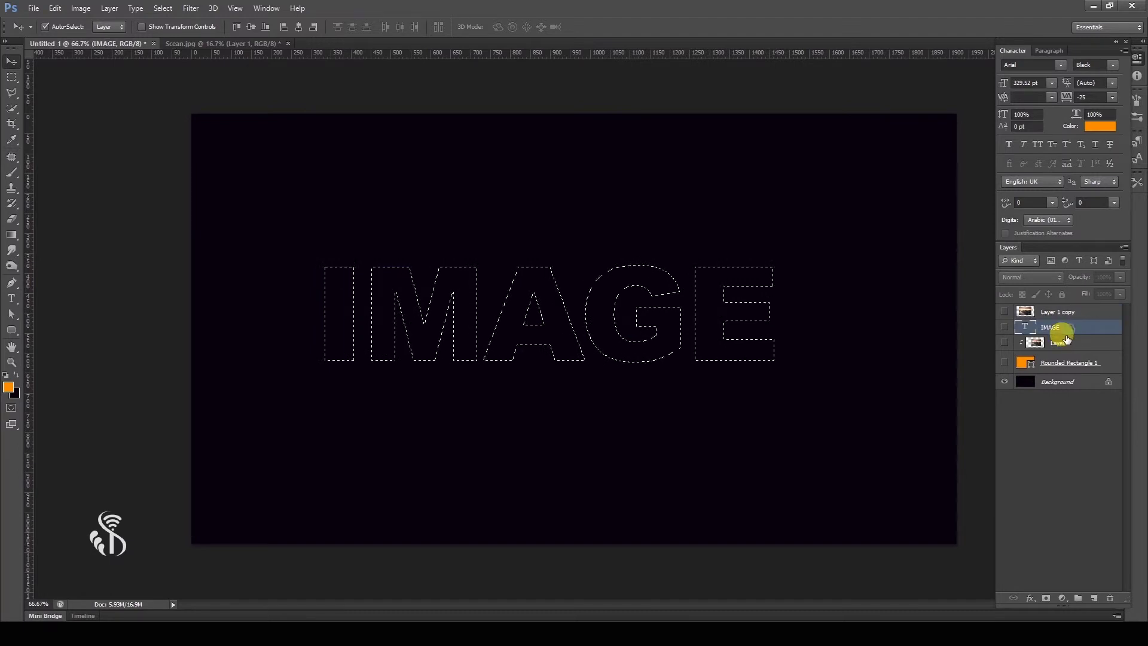
{"action": "left_click", "coordinate": [1109, 600]}
{"action": "left_click", "coordinate": [526, 236]}
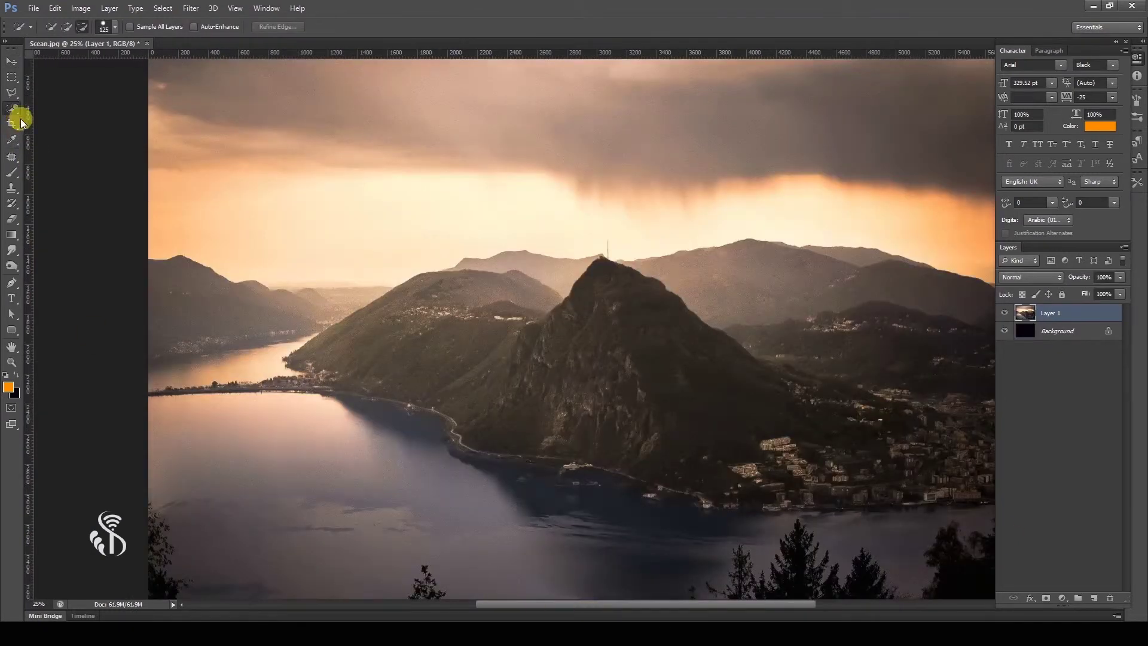
Step: Quick-select the front mountain, subtract the hazy back ridge, and add a layer mask to Layer 1
{"action": "mouse_move", "coordinate": [333, 335]}
{"action": "left_mouse_down"}
{"action": "mouse_move", "coordinate": [562, 302]}
{"action": "mouse_move", "coordinate": [812, 437]}
{"action": "left_mouse_up"}
{"action": "left_click_drag", "start_coordinate": [628, 272], "coordinate": [538, 264]}
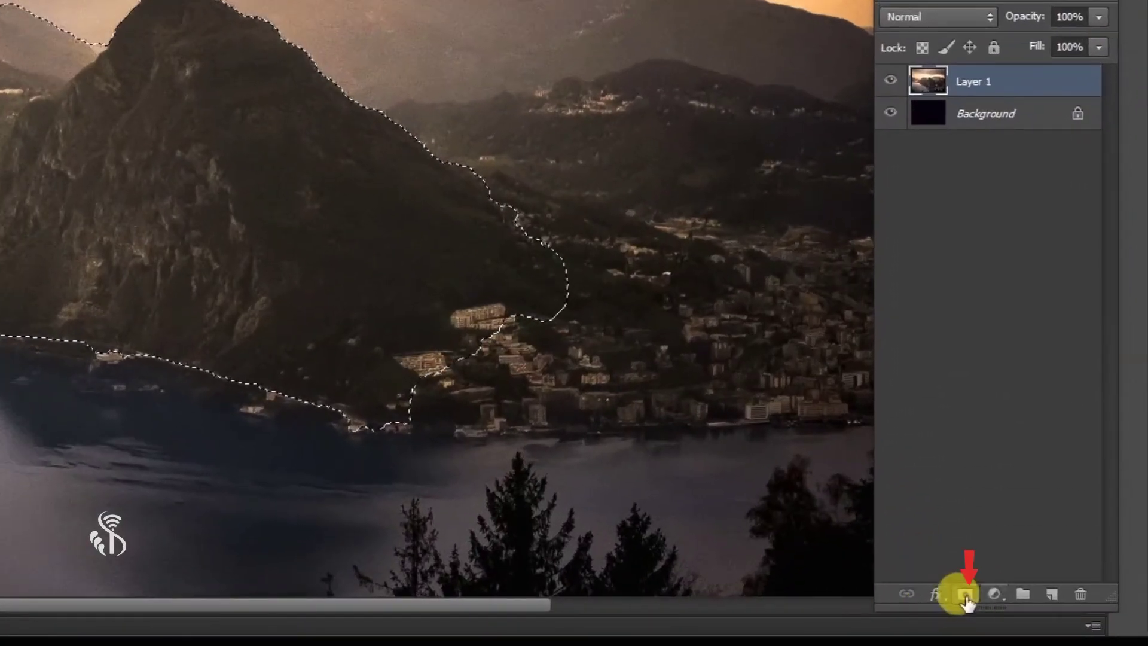
{"action": "left_click", "coordinate": [965, 595]}
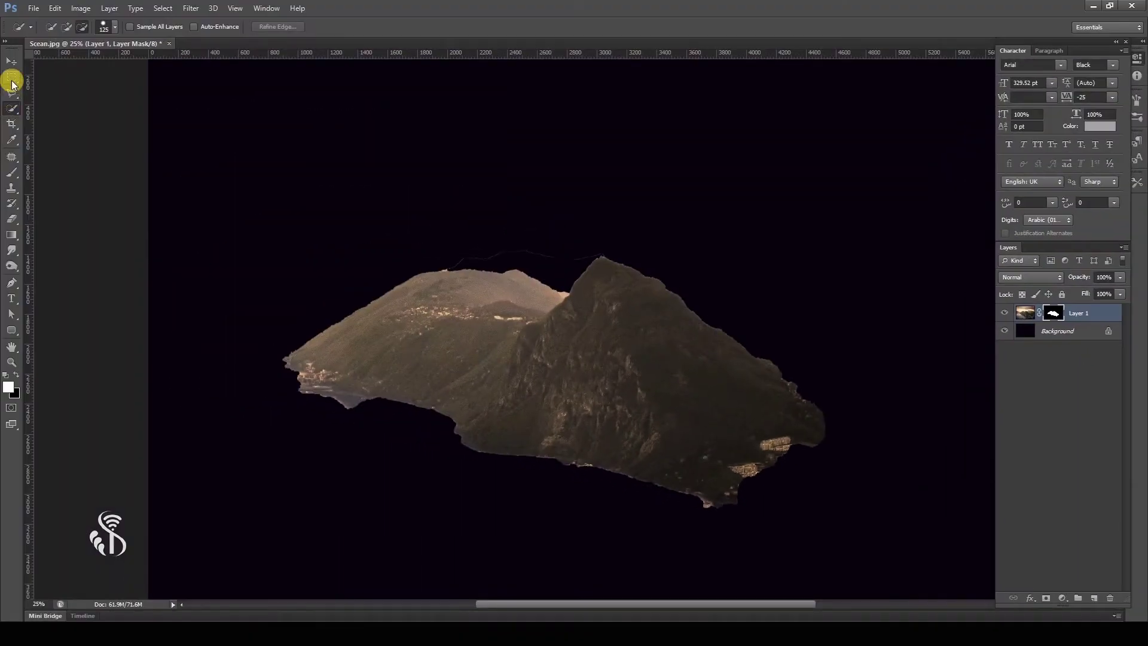
{"action": "left_click", "coordinate": [12, 77]}
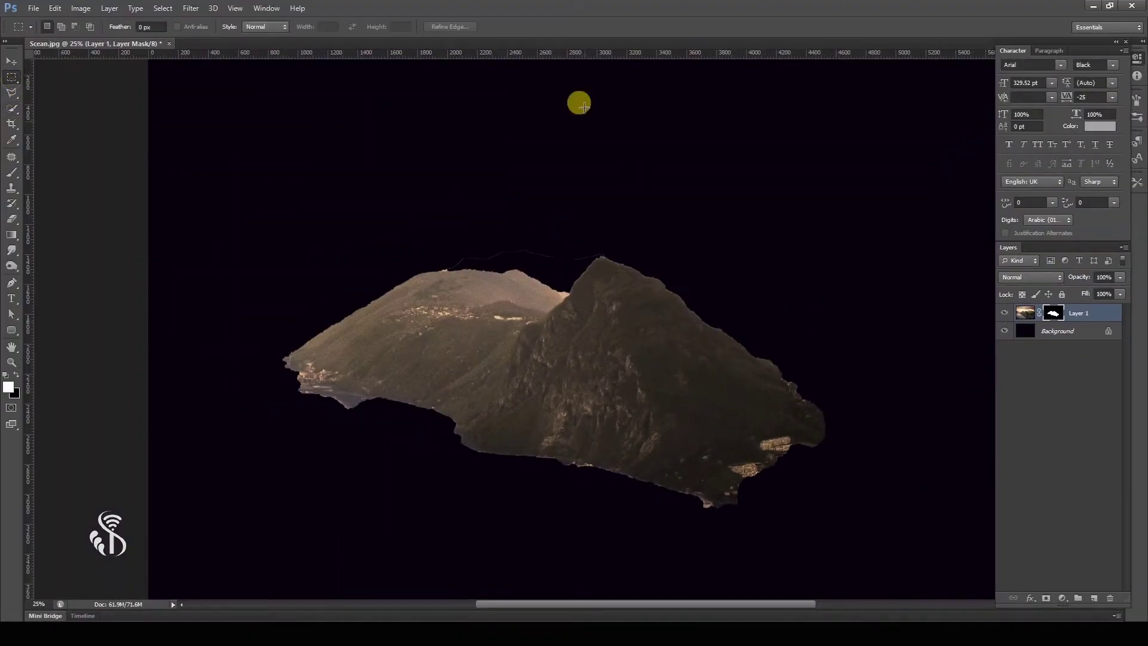
Step: Draw a rectangular selection over the mountain's right half and add Layer 1's mask to it
{"action": "left_click_drag", "start_coordinate": [620, 148], "coordinate": [899, 411]}
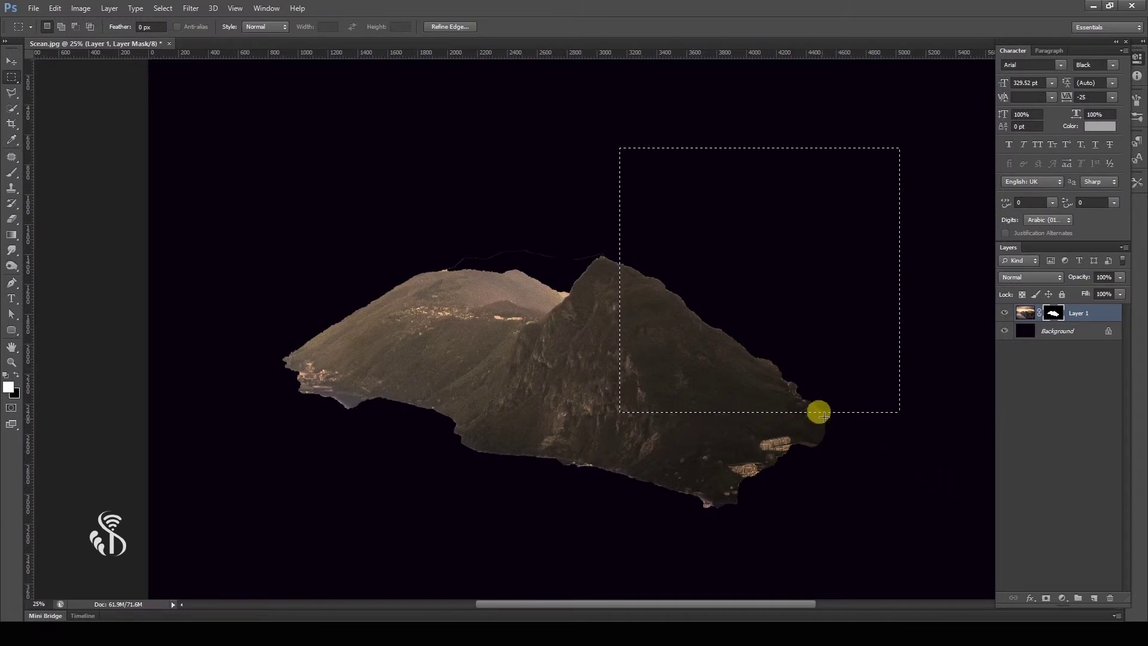
{"action": "left_click_drag", "start_coordinate": [817, 350], "coordinate": [767, 353]}
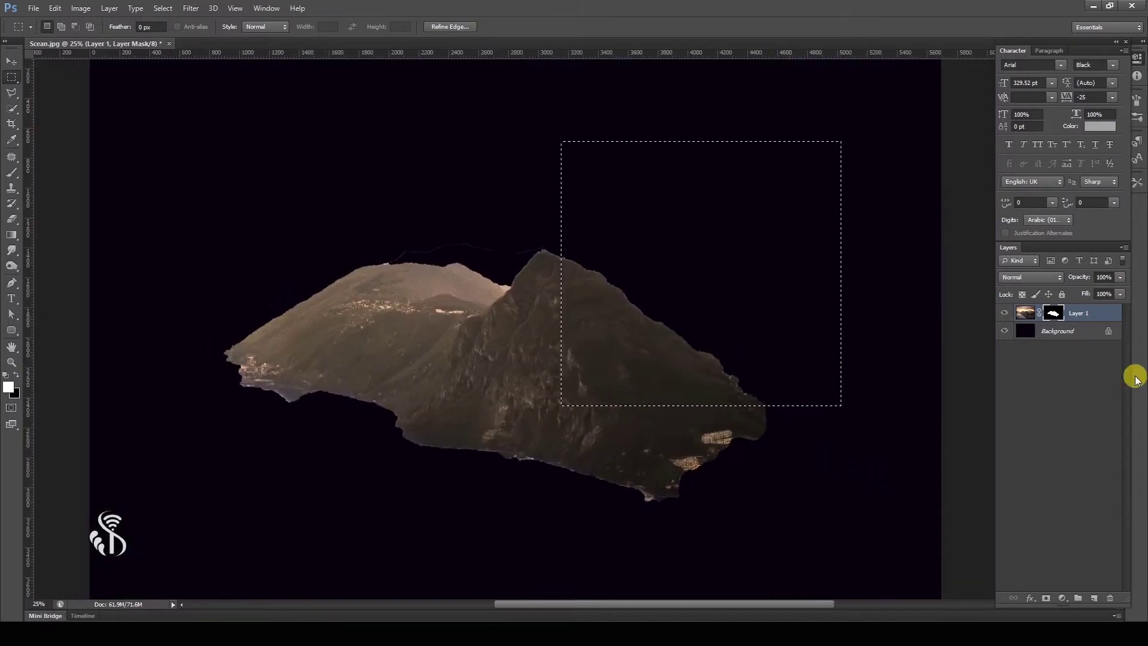
{"action": "right_click", "coordinate": [1056, 316]}
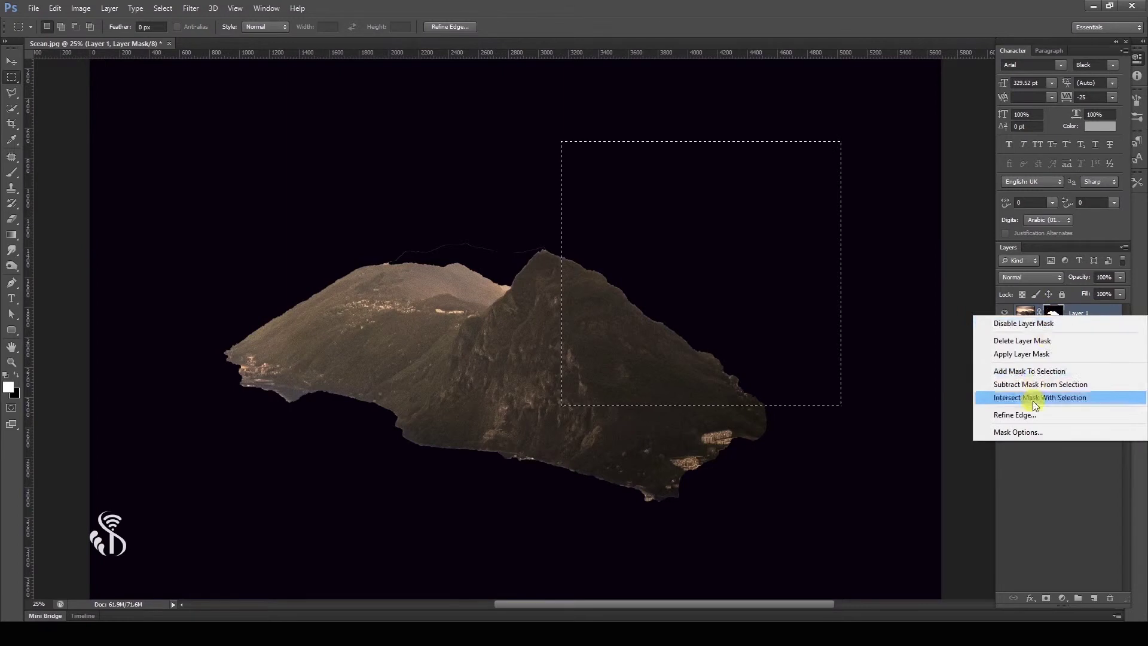
{"action": "left_click", "coordinate": [1044, 372]}
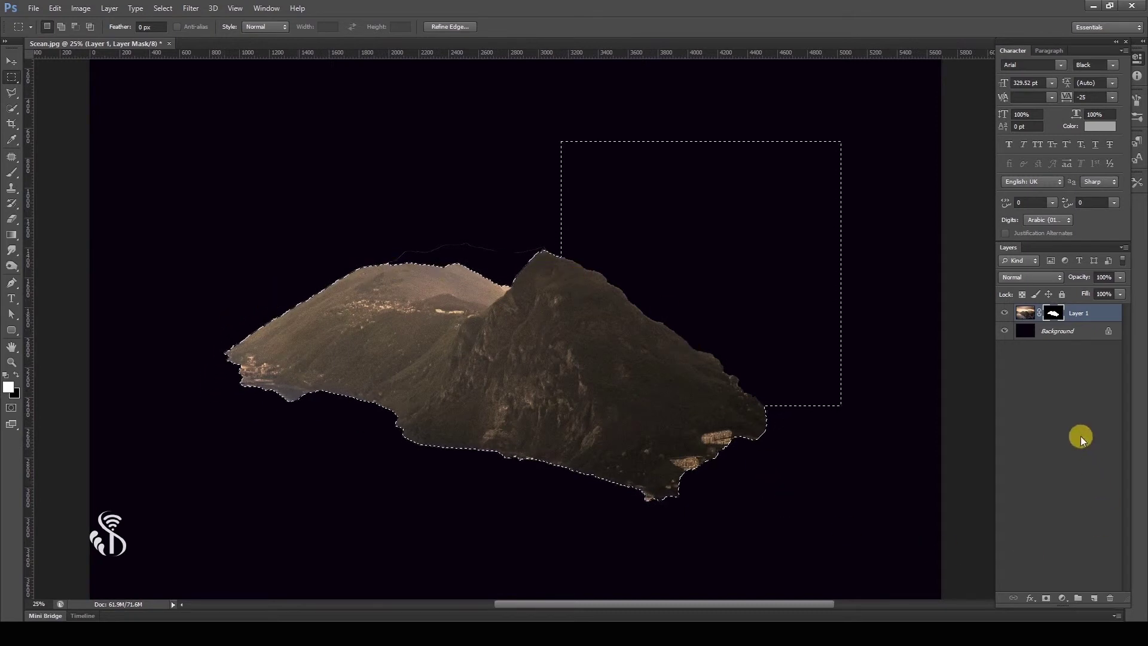
Step: Try subtracting the mask from the selection, undo, then intersect the selection with the mask
{"action": "right_click", "coordinate": [1059, 311]}
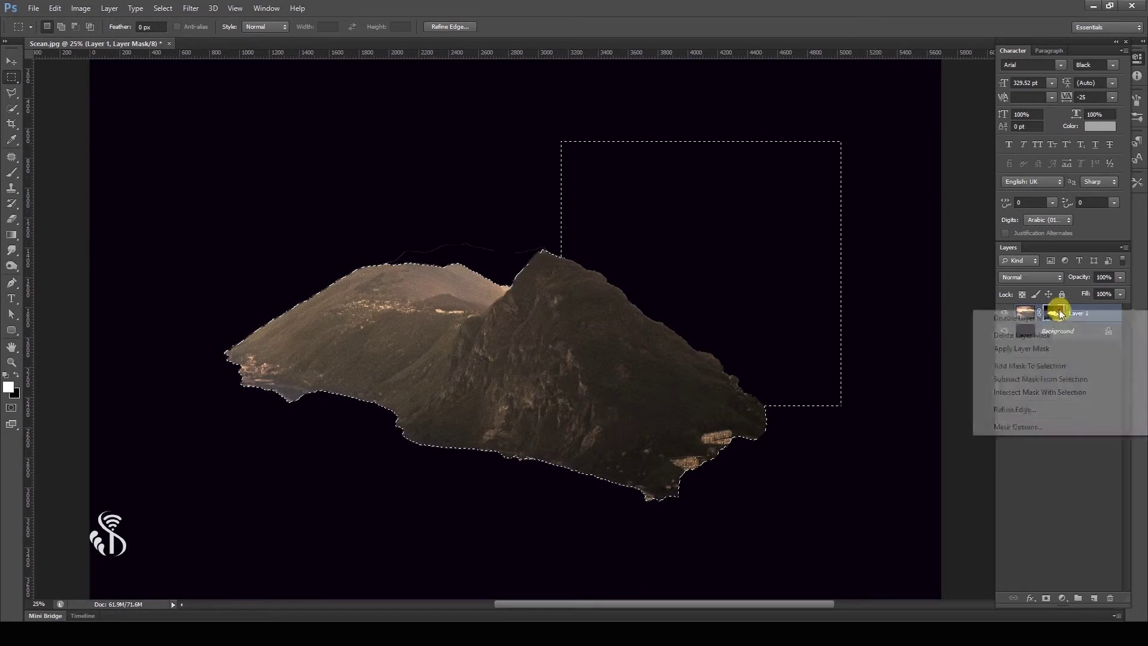
{"action": "left_click", "coordinate": [1036, 379]}
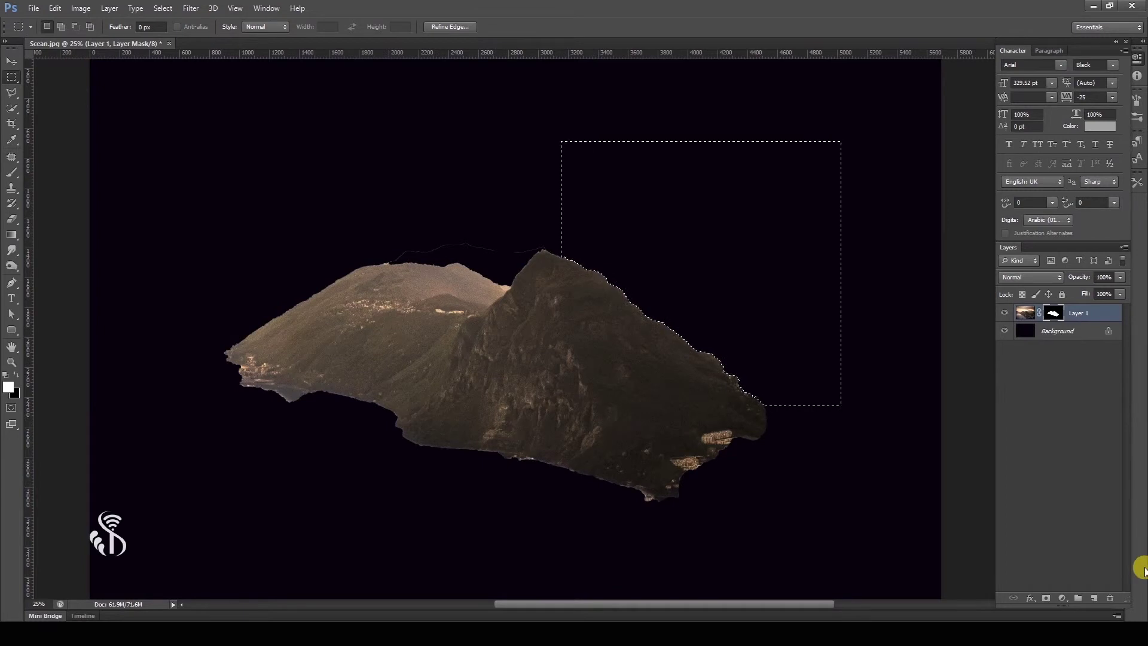
{"action": "key", "text": "ctrl+z"}
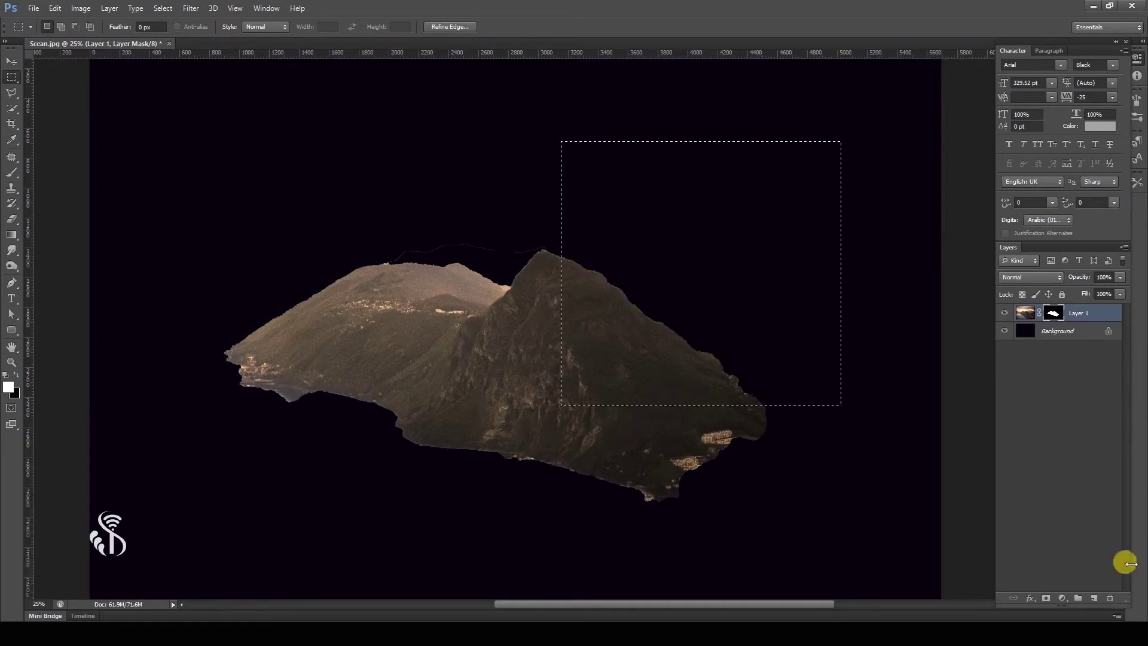
{"action": "right_click", "coordinate": [1056, 320]}
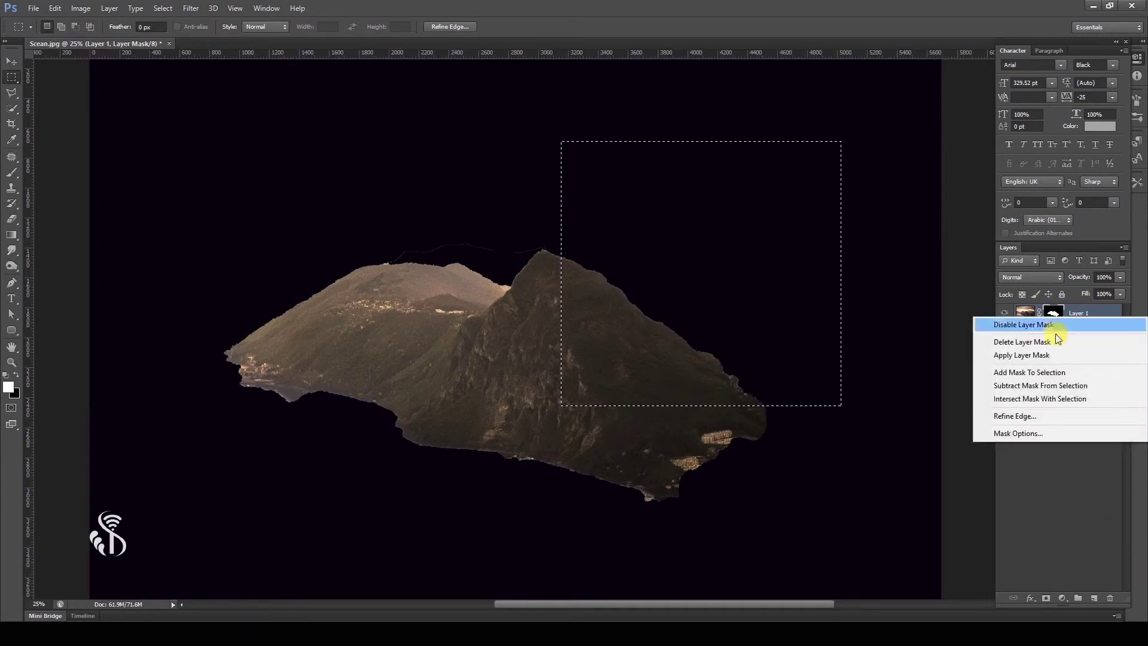
{"action": "left_click", "coordinate": [1110, 402]}
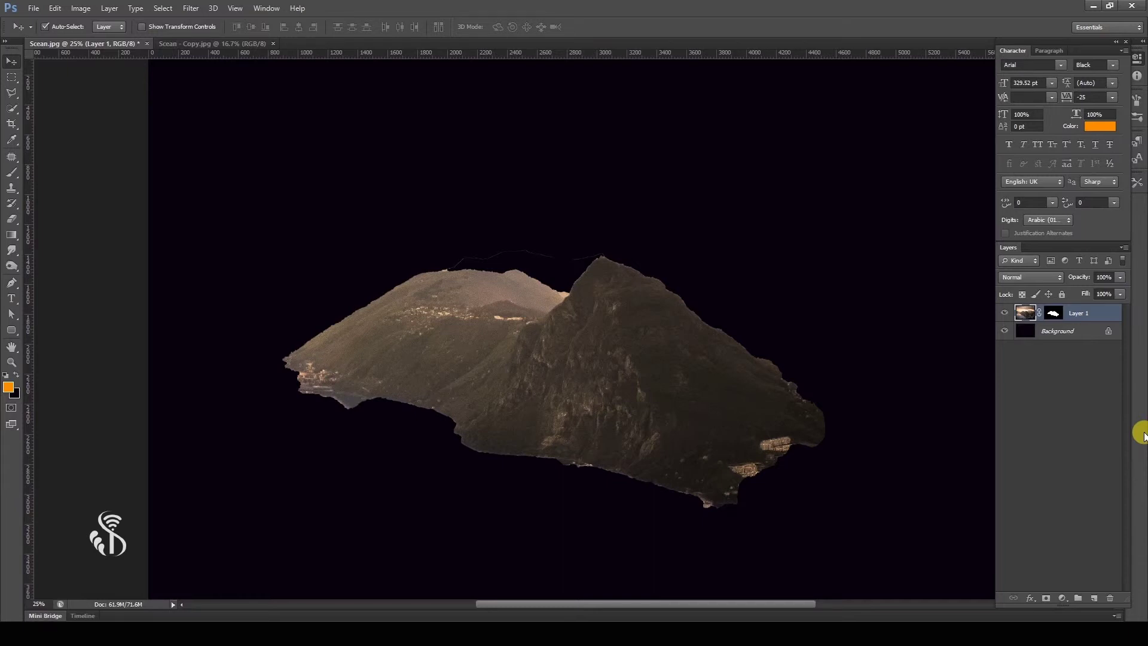
Step: Close Scean - Copy.jpg and fill an orange rectangle on a new Layer 2 in the upper-left
{"action": "left_click", "coordinate": [278, 45]}
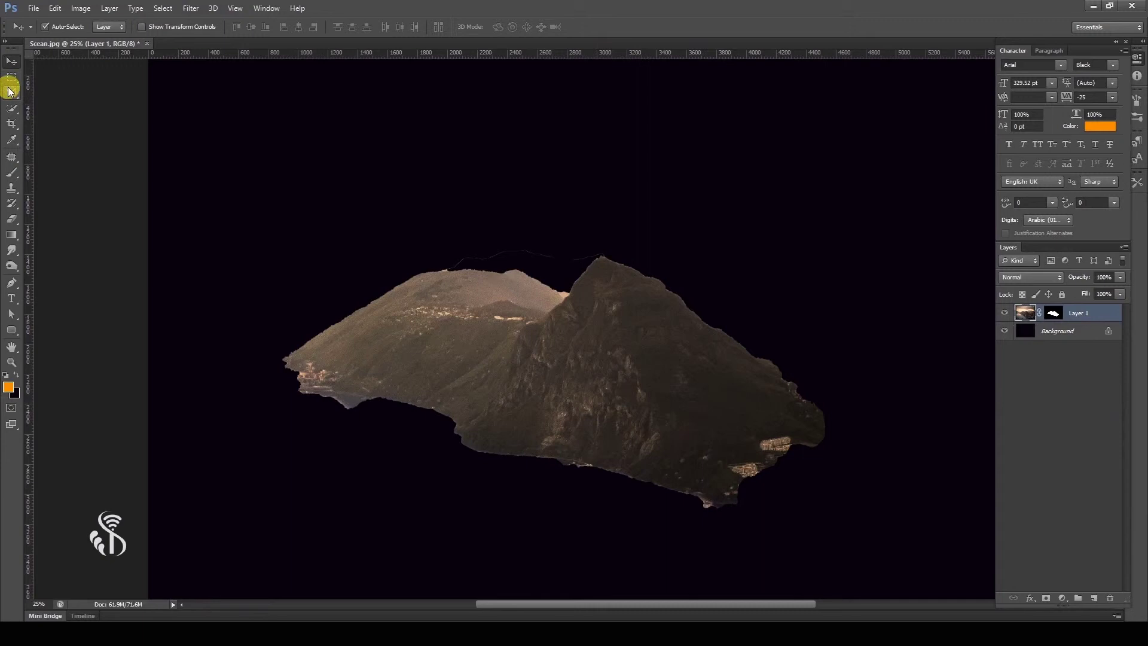
{"action": "left_click", "coordinate": [1094, 599]}
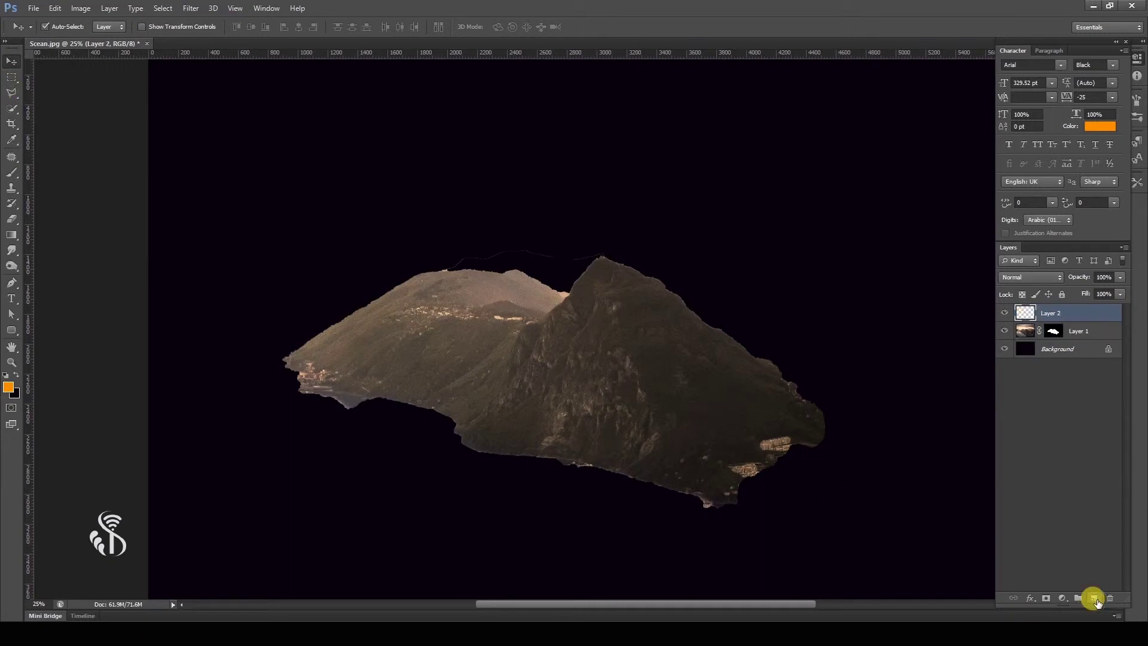
{"action": "left_click", "coordinate": [12, 77]}
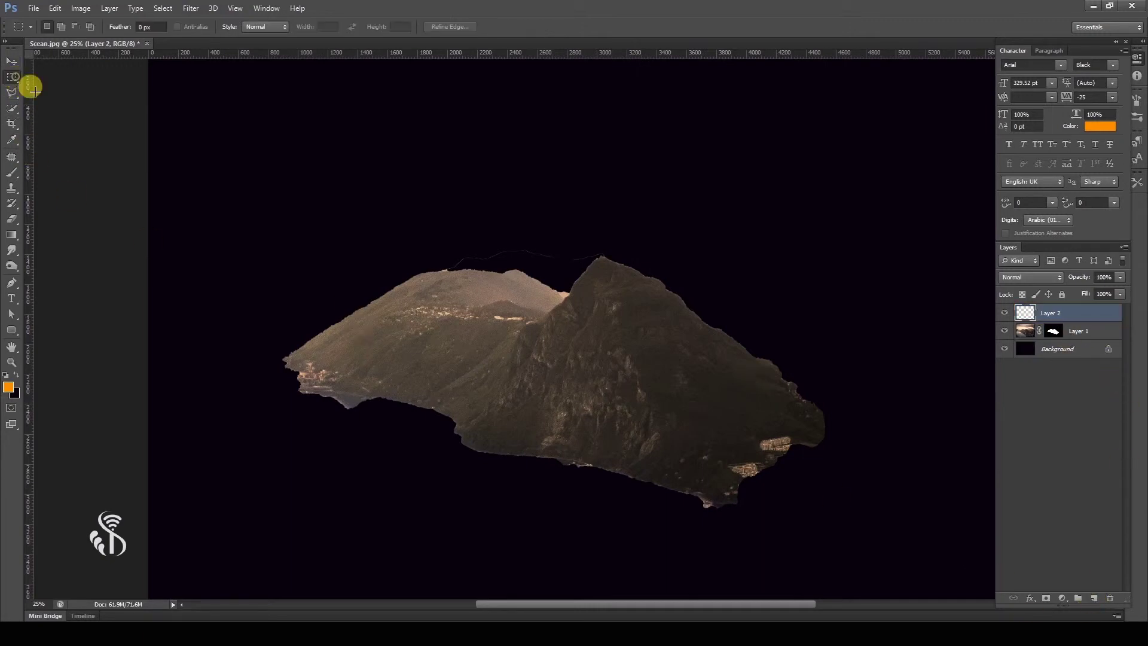
{"action": "left_click_drag", "start_coordinate": [205, 145], "coordinate": [460, 264]}
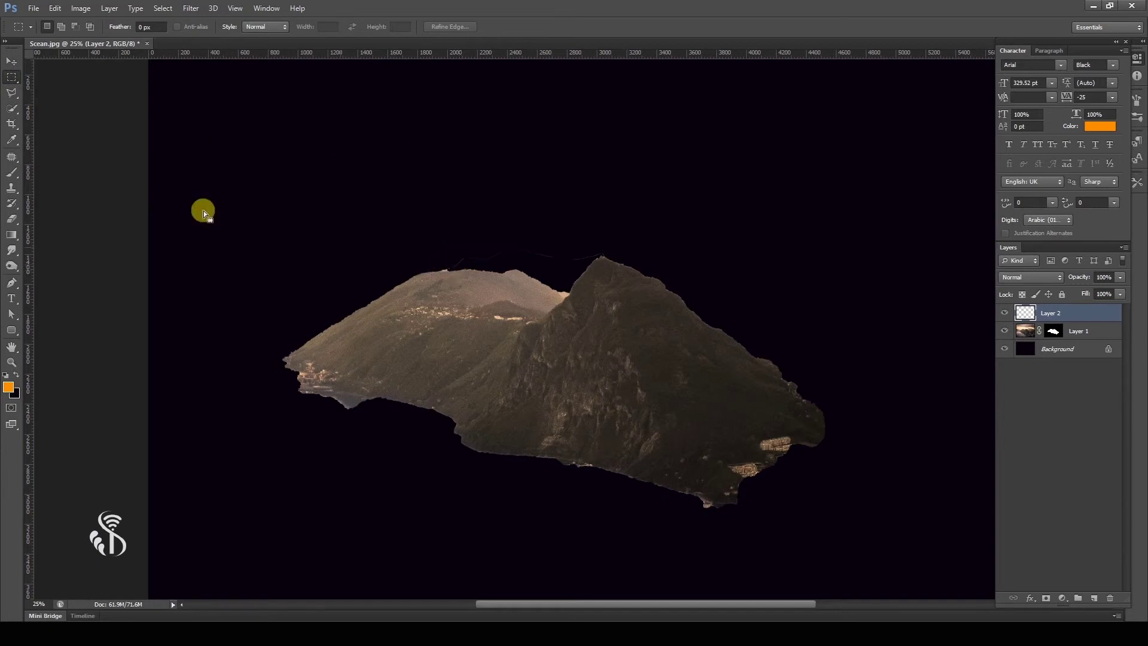
{"action": "key", "text": "alt+BackSpace"}
{"action": "key", "text": "ctrl+d"}
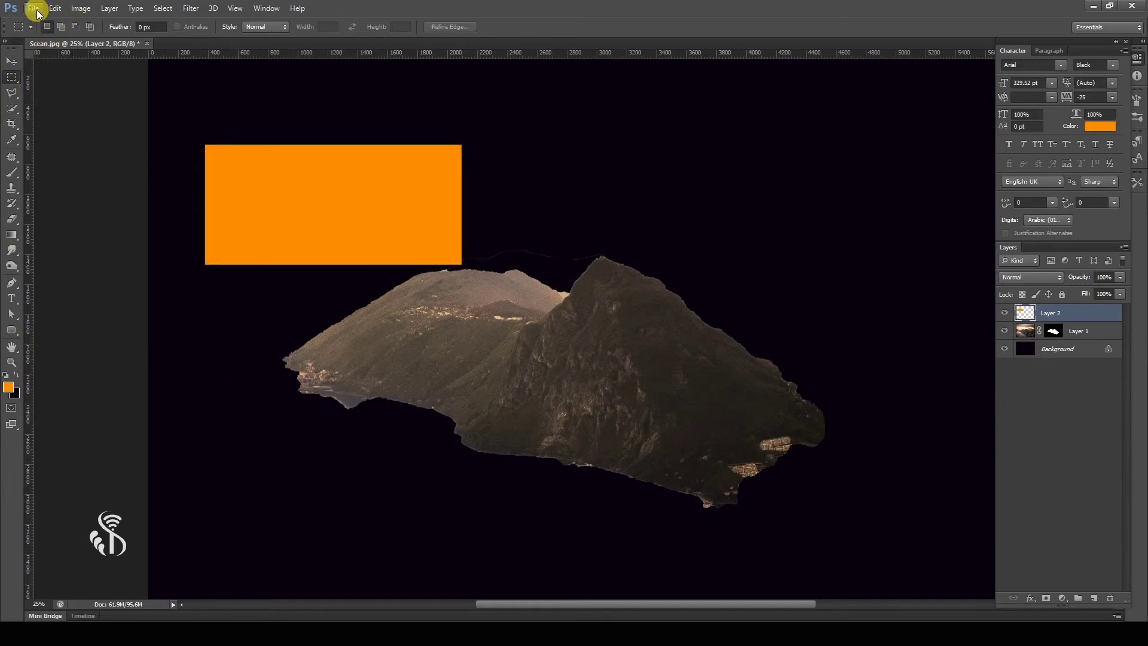
Step: Open the Scean - Copy.jpg photo from File > Open
{"action": "left_click", "coordinate": [34, 9]}
{"action": "left_click", "coordinate": [48, 30]}
{"action": "left_click", "coordinate": [693, 415]}
{"action": "left_click", "coordinate": [616, 407]}
{"action": "left_click", "coordinate": [988, 553]}
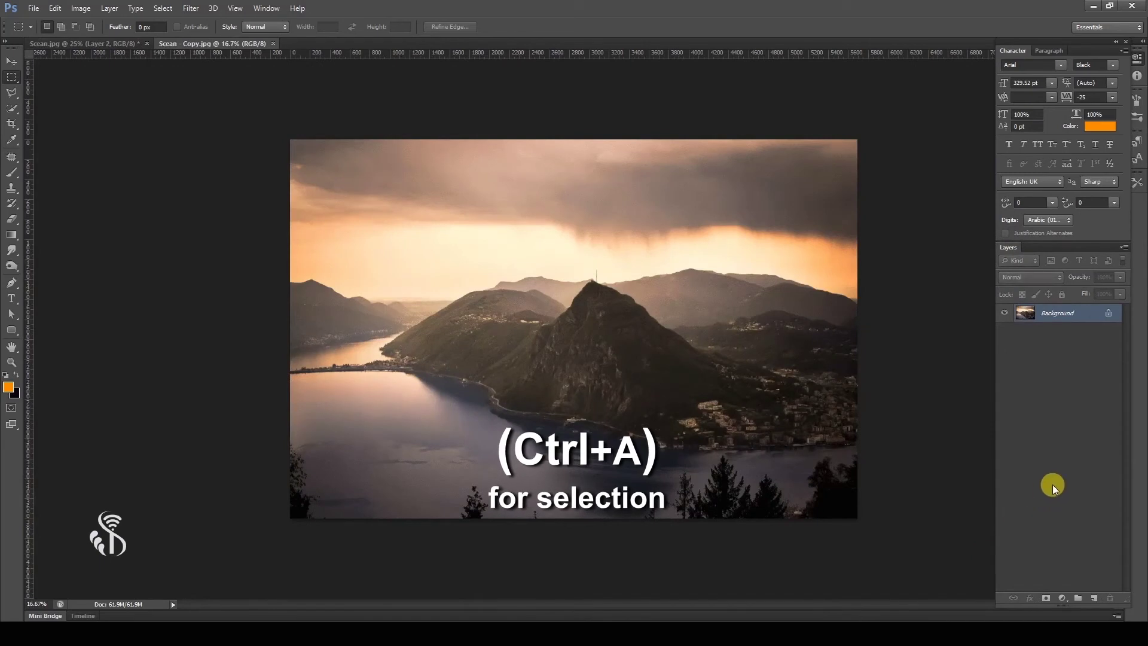
Step: Paste the whole Scean - Copy photo into the orange rectangle selection as masked Layer 3
{"action": "key", "text": "ctrl+a"}
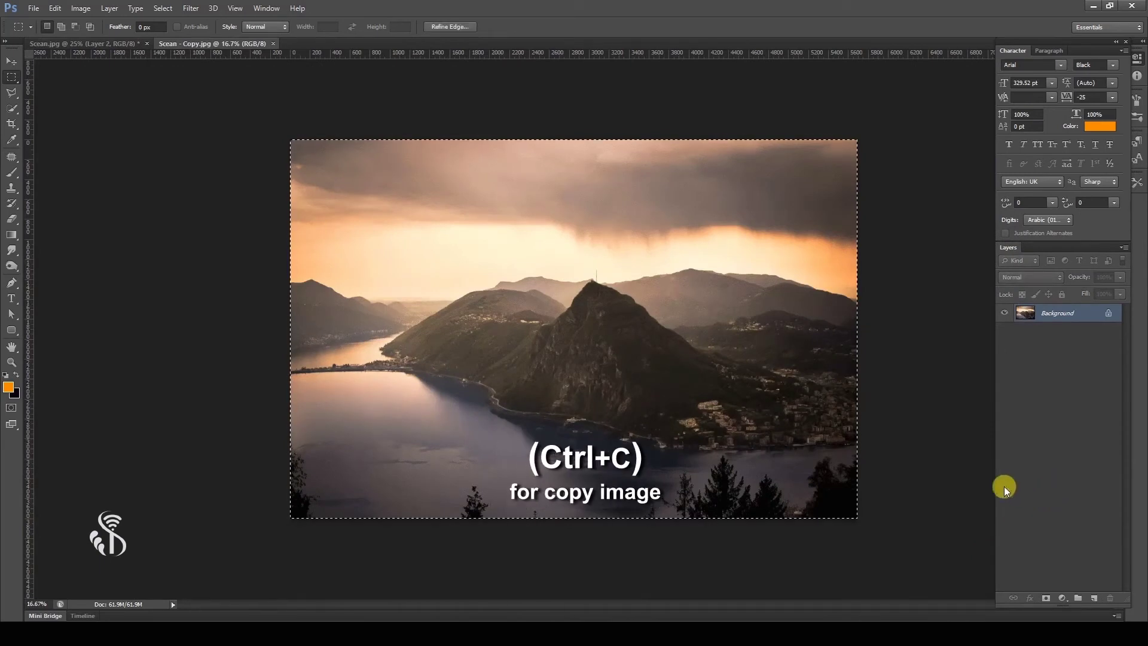
{"action": "left_click", "coordinate": [78, 43]}
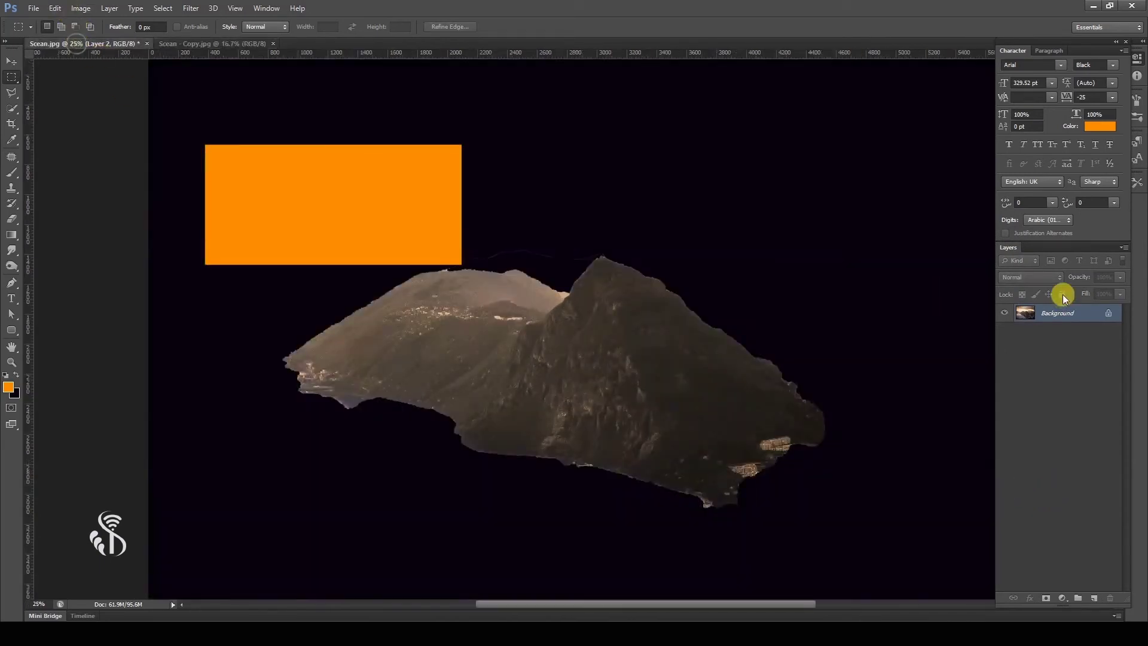
{"action": "left_click", "coordinate": [1023, 313], "text": "ctrl"}
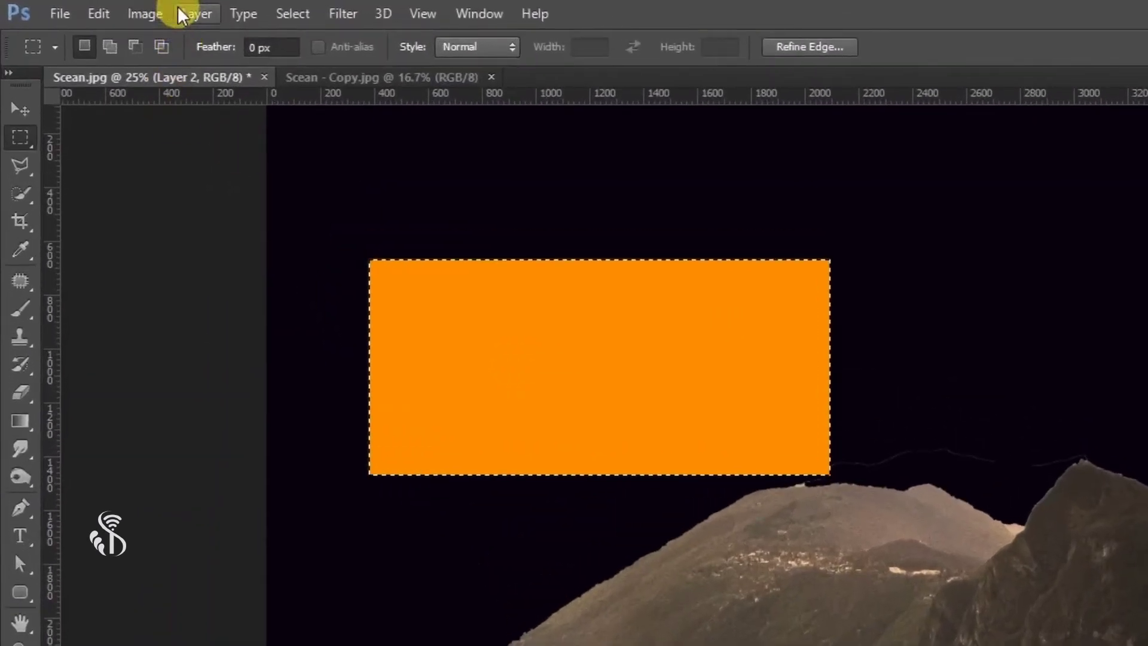
{"action": "left_click", "coordinate": [99, 13]}
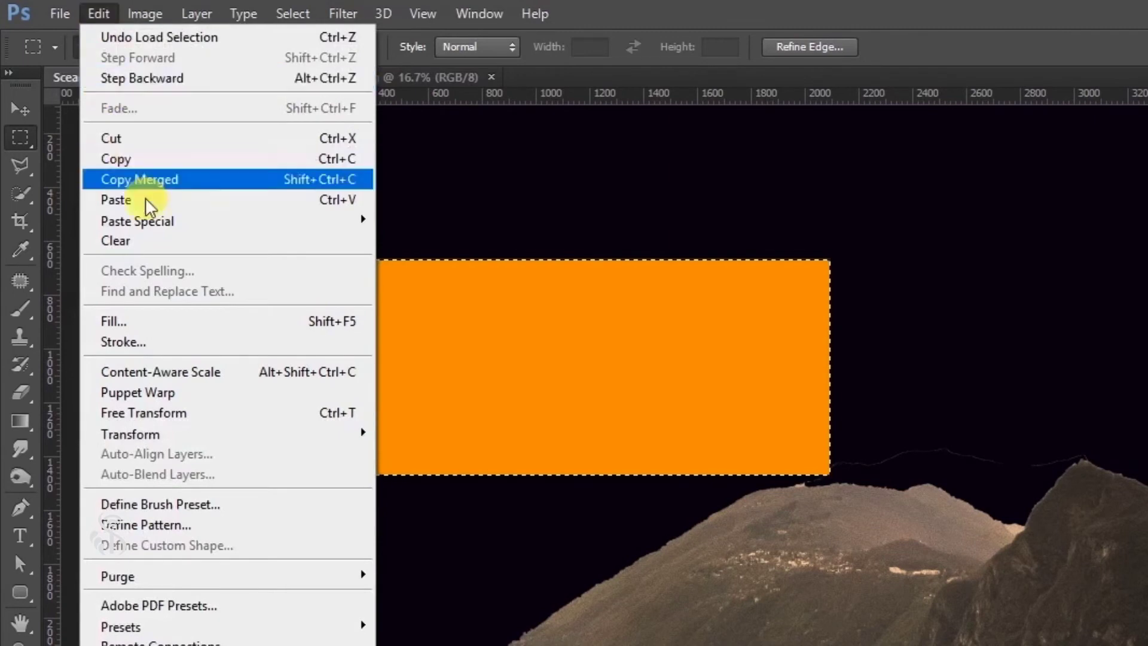
{"action": "mouse_move", "coordinate": [137, 221]}
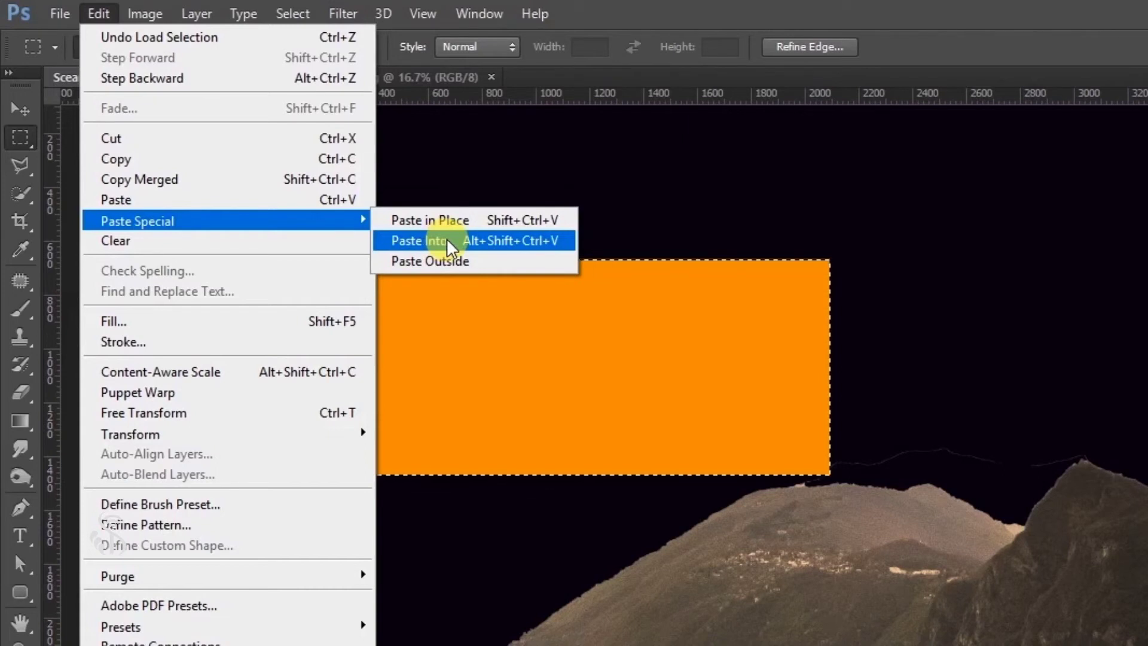
{"action": "left_click", "coordinate": [445, 242]}
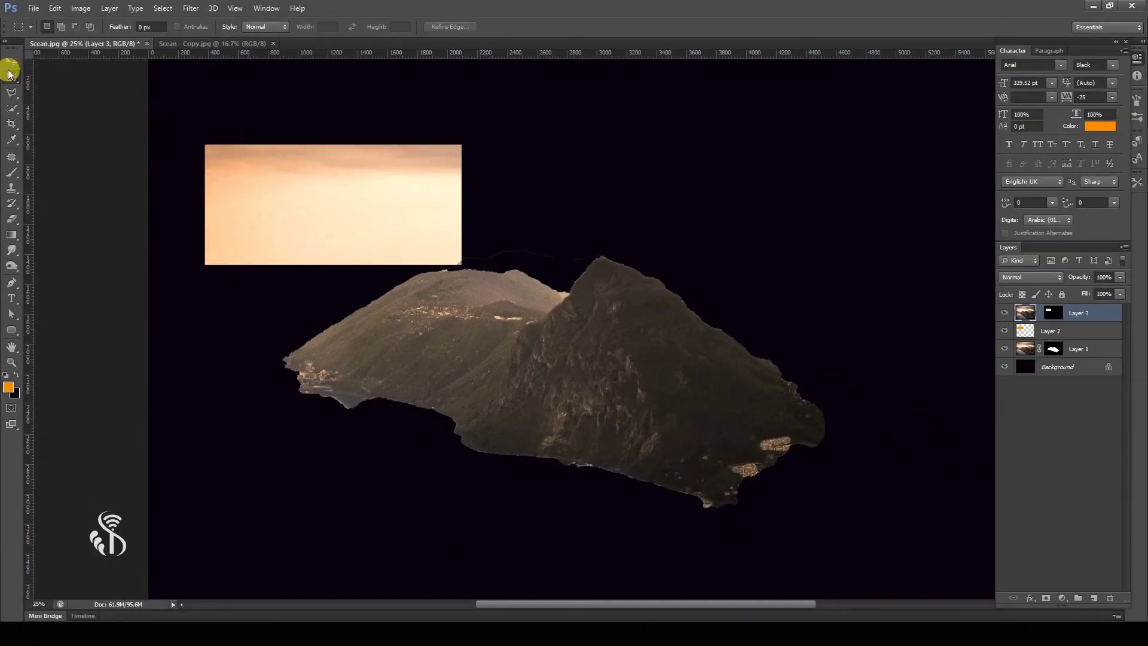
{"action": "left_click", "coordinate": [10, 65]}
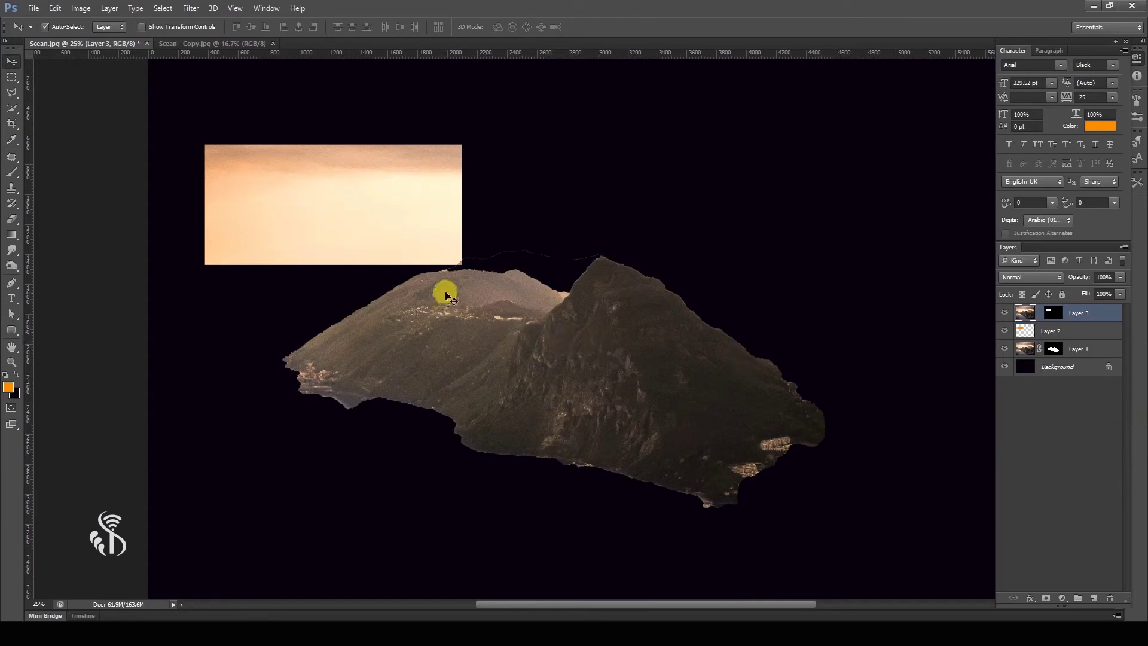
Step: Scale the pasted Layer 3 photo down to about 41% within the rectangle
{"action": "key", "text": "ctrl+t"}
{"action": "left_click_drag", "start_coordinate": [574, 331], "coordinate": [347, 195]}
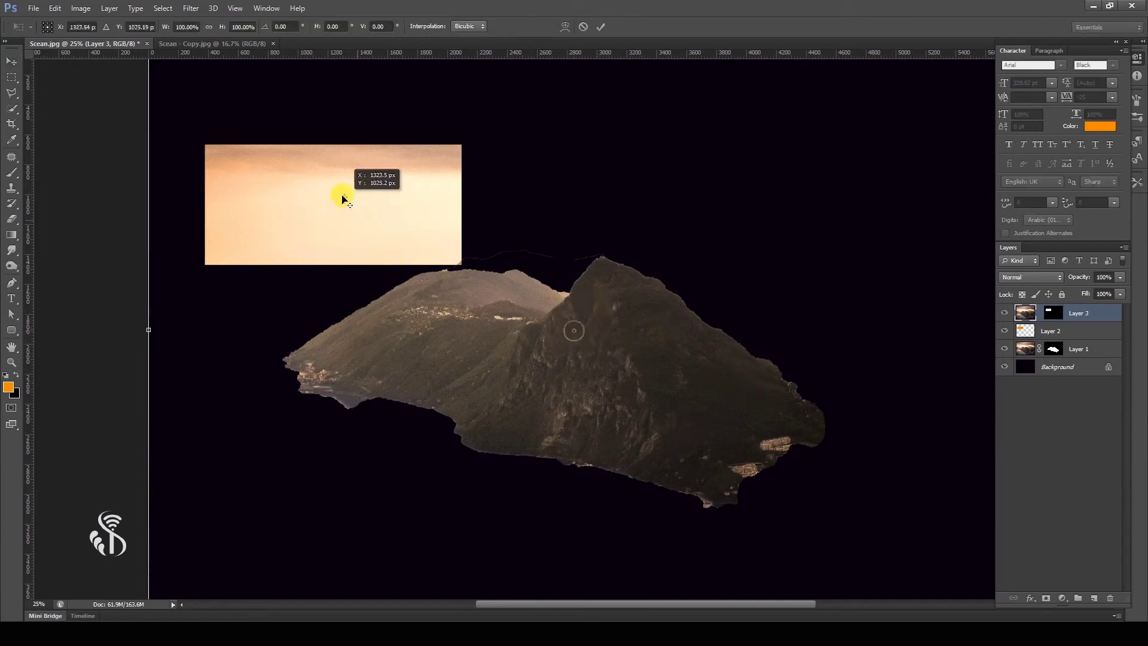
{"action": "key", "text": "ctrl+minus"}
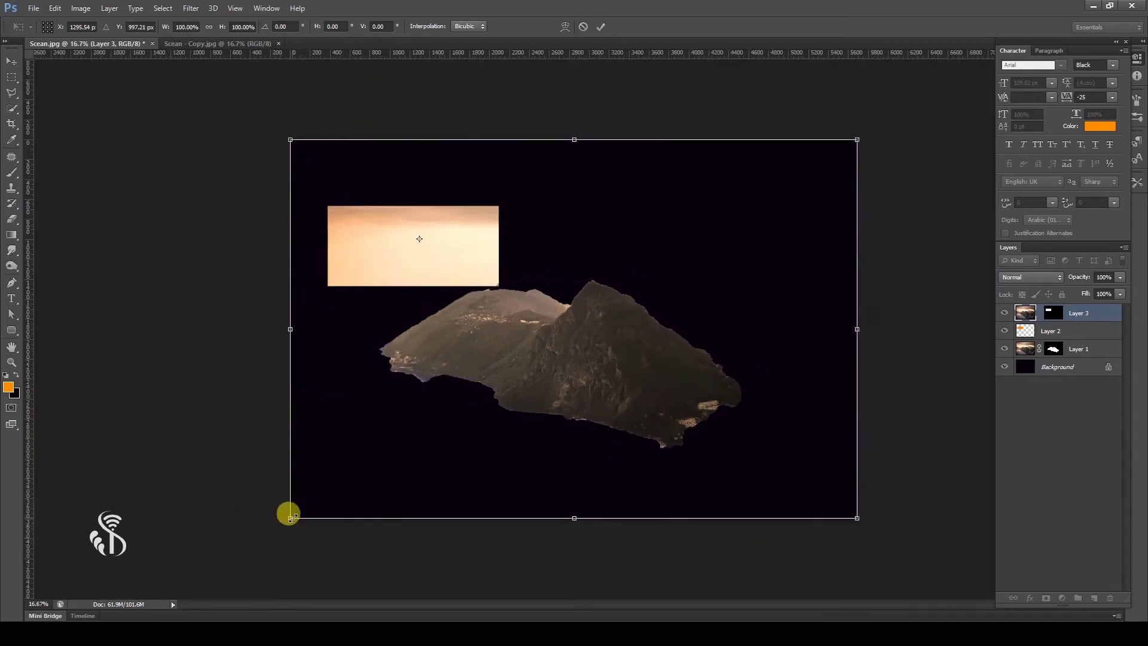
{"action": "left_click_drag", "start_coordinate": [290, 516], "coordinate": [335, 372]}
{"action": "left_click_drag", "start_coordinate": [574, 228], "coordinate": [512, 206]}
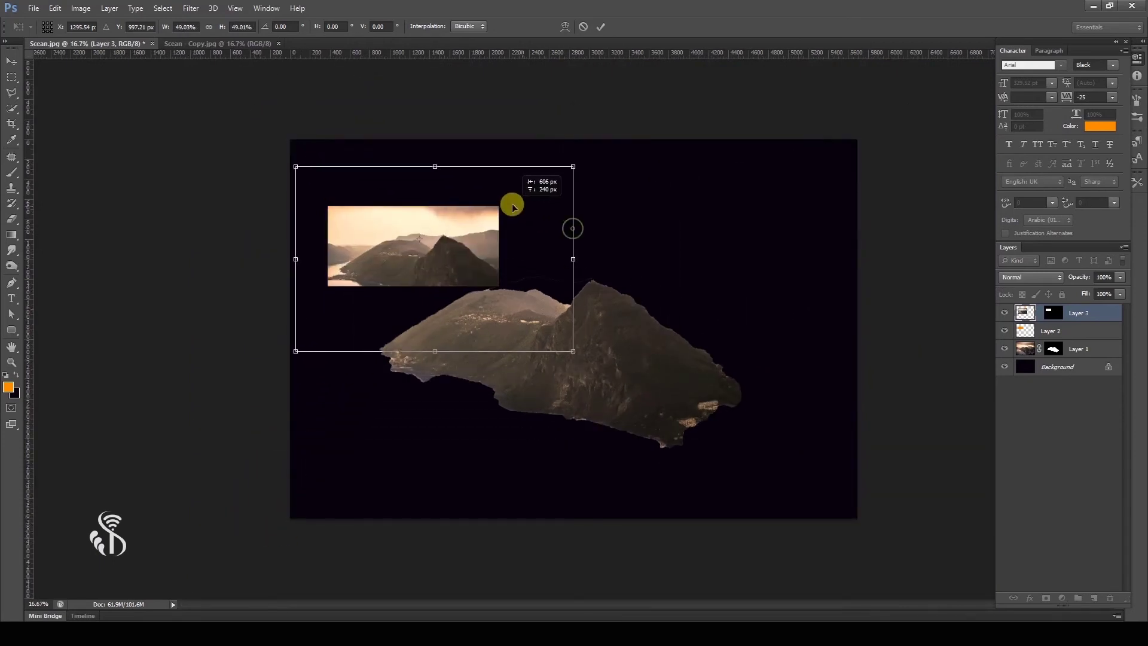
{"action": "mouse_move", "coordinate": [571, 350]}
{"action": "left_mouse_down"}
{"action": "mouse_move", "coordinate": [542, 322]}
{"action": "mouse_move", "coordinate": [550, 328]}
{"action": "left_mouse_up"}
{"action": "left_click_drag", "start_coordinate": [500, 287], "coordinate": [440, 239]}
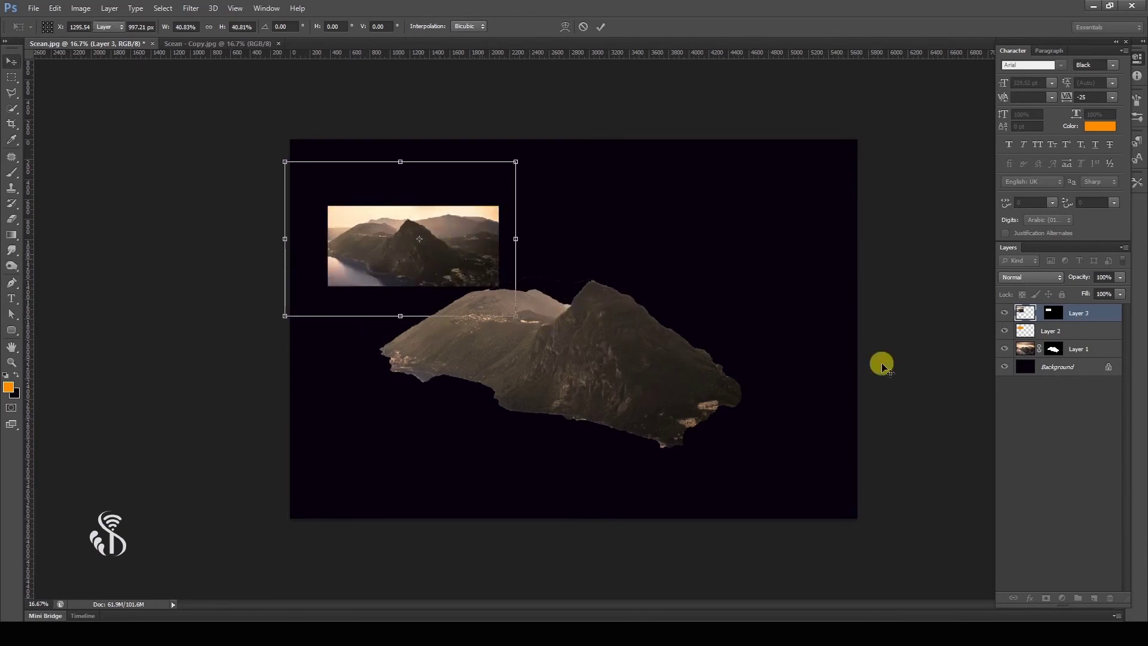
{"action": "key", "text": "Return"}
{"action": "key", "text": "ctrl+plus"}
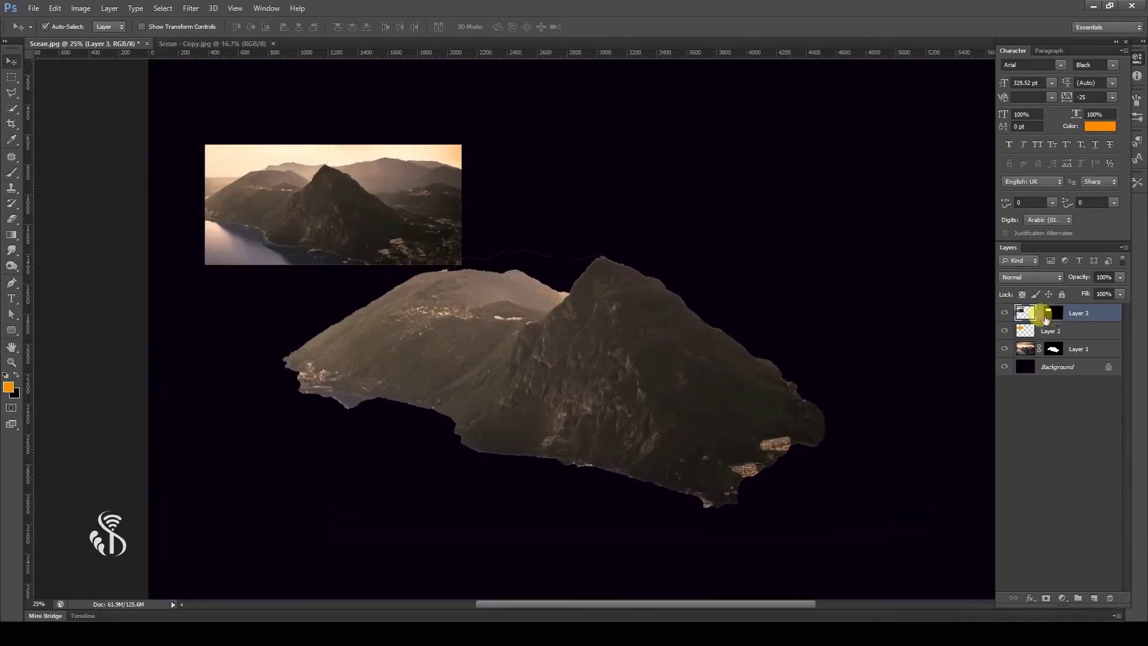
Step: Position the mountain and lake in the rectangle, then move rectangle and photo together
{"action": "left_click_drag", "start_coordinate": [315, 217], "coordinate": [348, 186]}
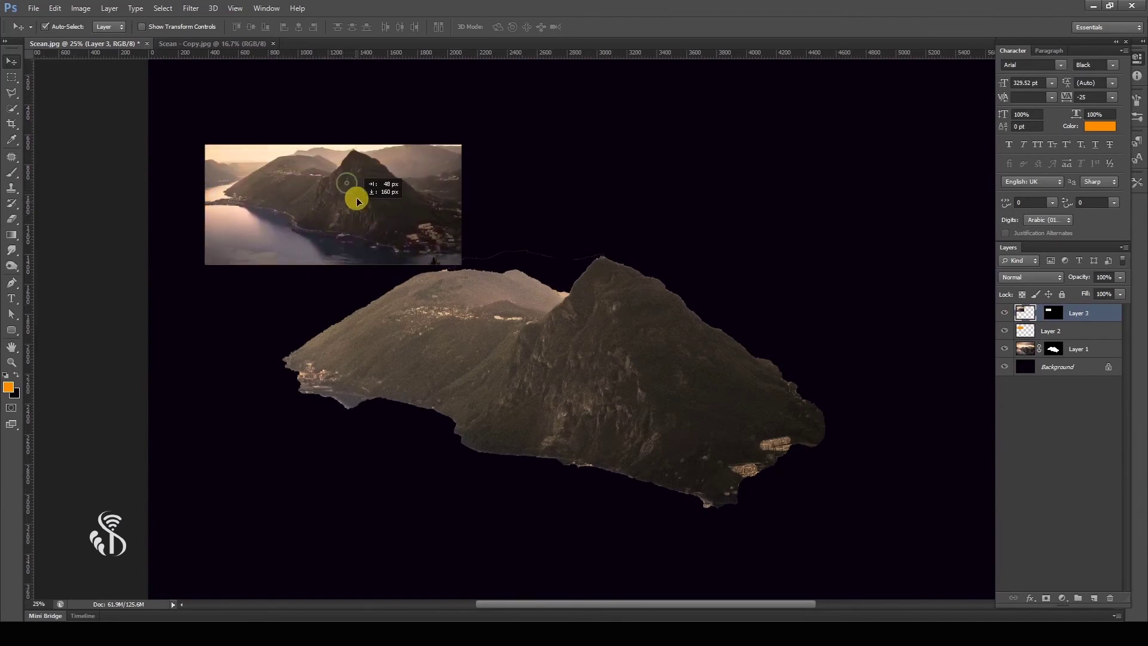
{"action": "mouse_move", "coordinate": [348, 186]}
{"action": "left_mouse_down"}
{"action": "mouse_move", "coordinate": [219, 173]}
{"action": "mouse_move", "coordinate": [350, 205]}
{"action": "mouse_move", "coordinate": [356, 180]}
{"action": "left_mouse_up"}
{"action": "left_click", "coordinate": [1025, 329]}
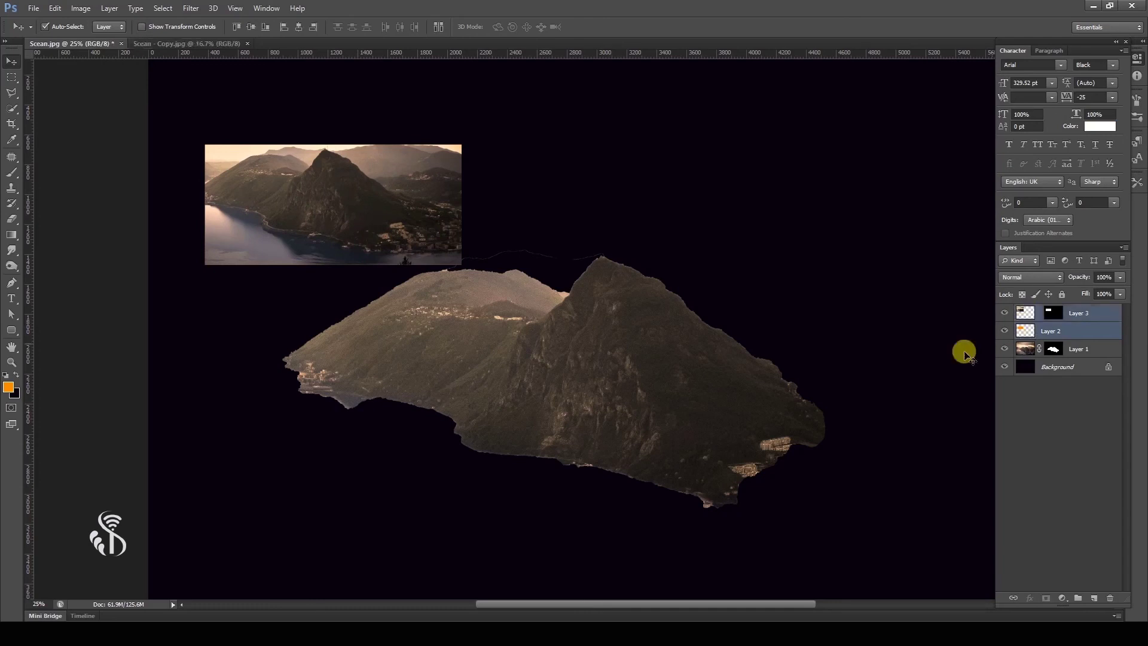
{"action": "mouse_move", "coordinate": [349, 225]}
{"action": "left_mouse_down"}
{"action": "mouse_move", "coordinate": [431, 203]}
{"action": "mouse_move", "coordinate": [327, 231]}
{"action": "left_mouse_up"}
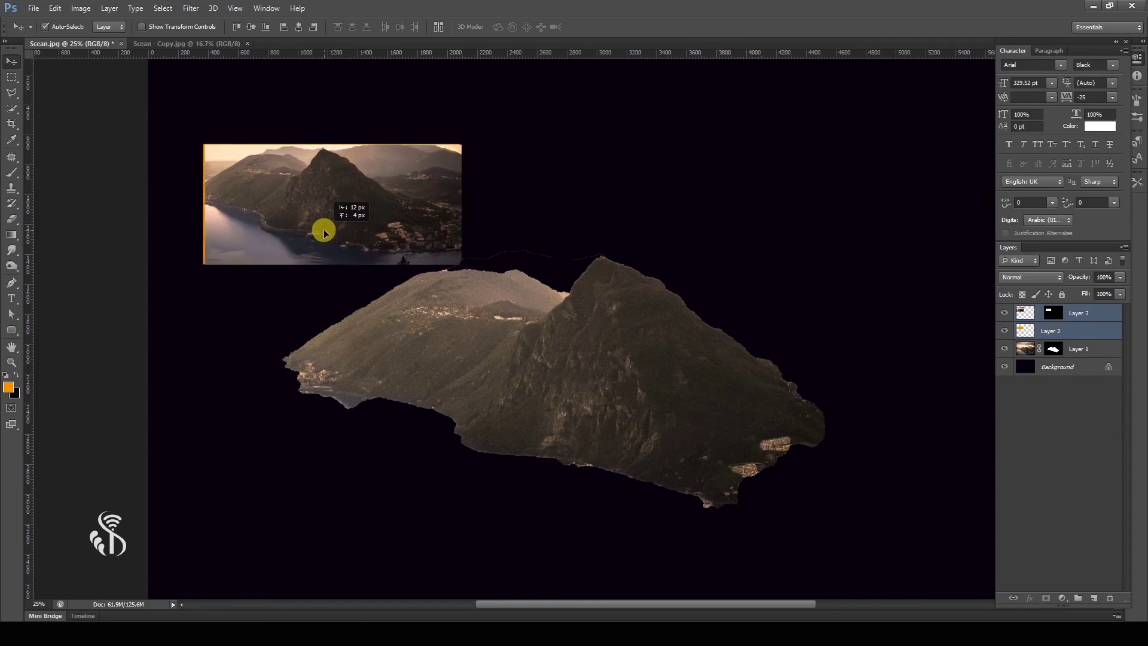
{"action": "left_click_drag", "start_coordinate": [327, 230], "coordinate": [326, 231]}
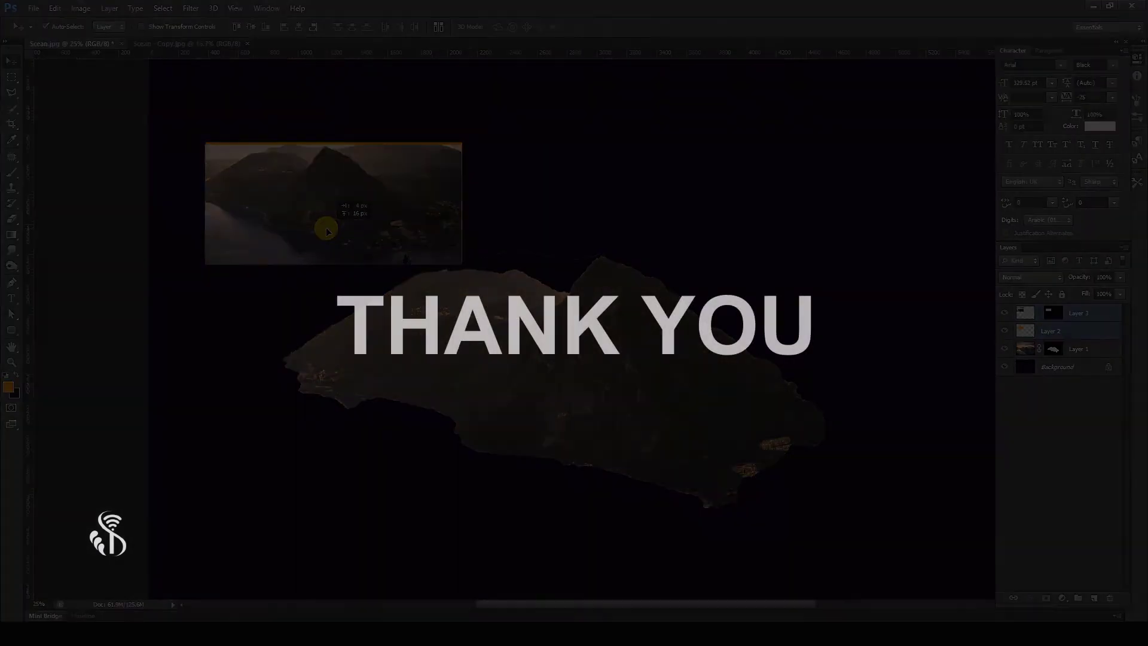